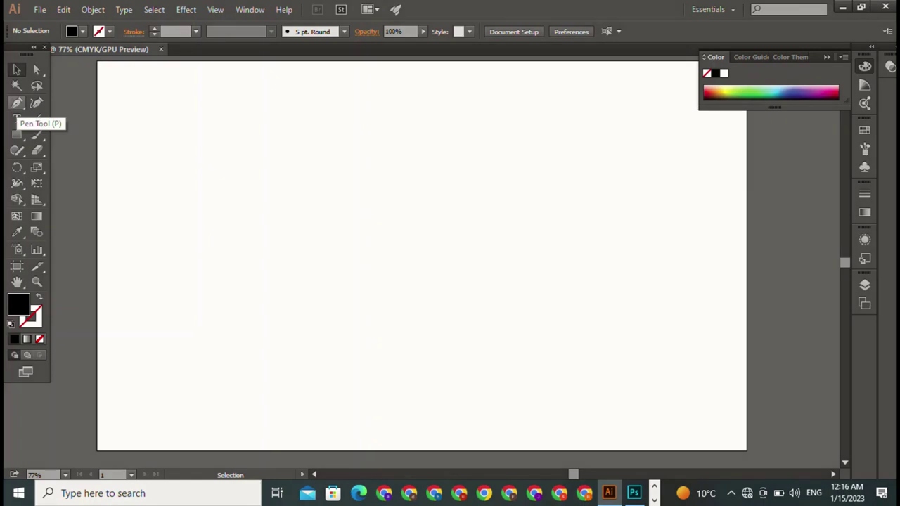
# Trace a bar outline with the Pen tool, then undo it
pyautogui.click(17, 102)
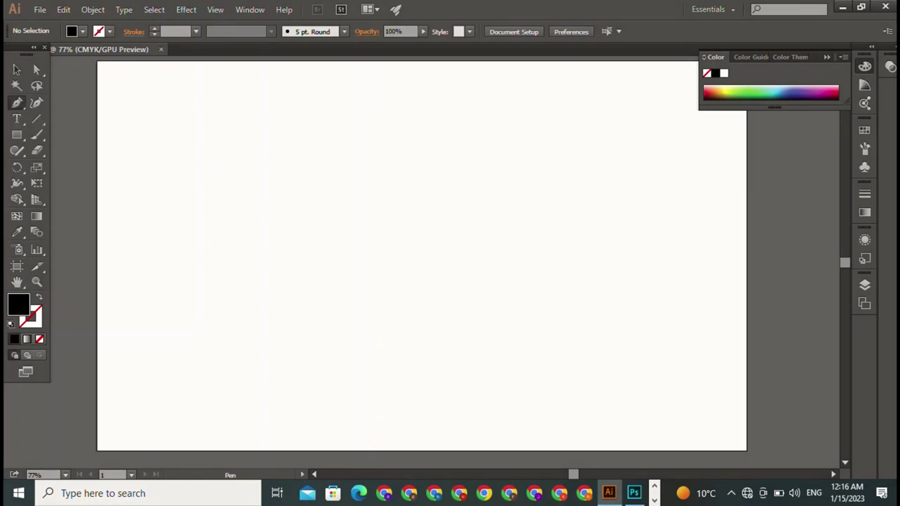
pyautogui.click(205, 111)
pyautogui.keyDown('shift'); pyautogui.click(205, 175); pyautogui.keyUp('shift')
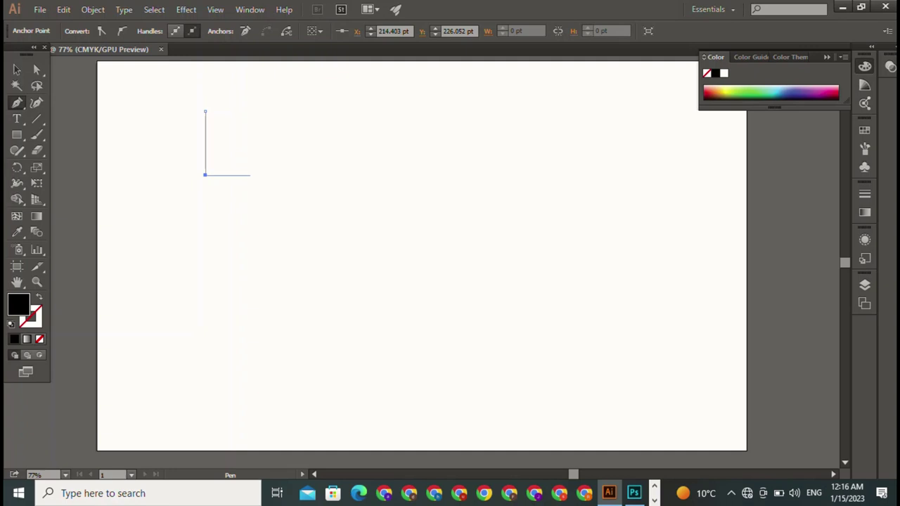
pyautogui.click(222, 175)
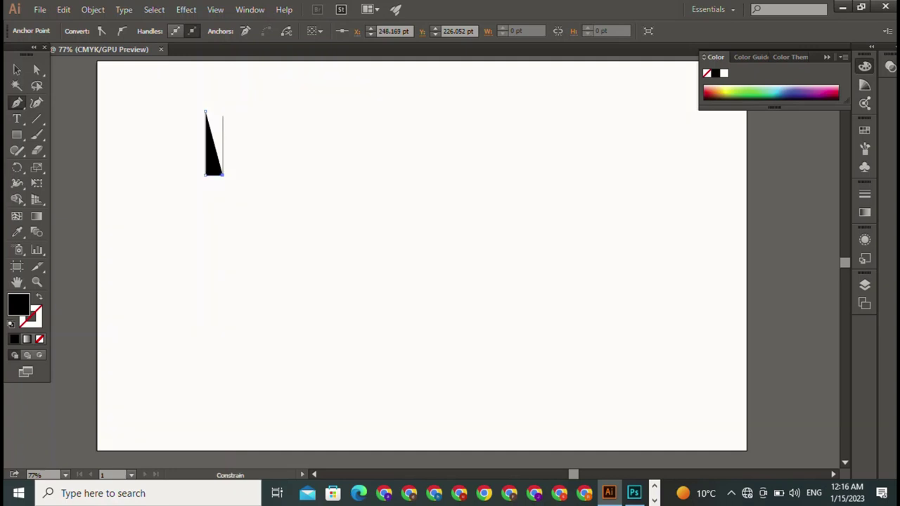
pyautogui.click(223, 112)
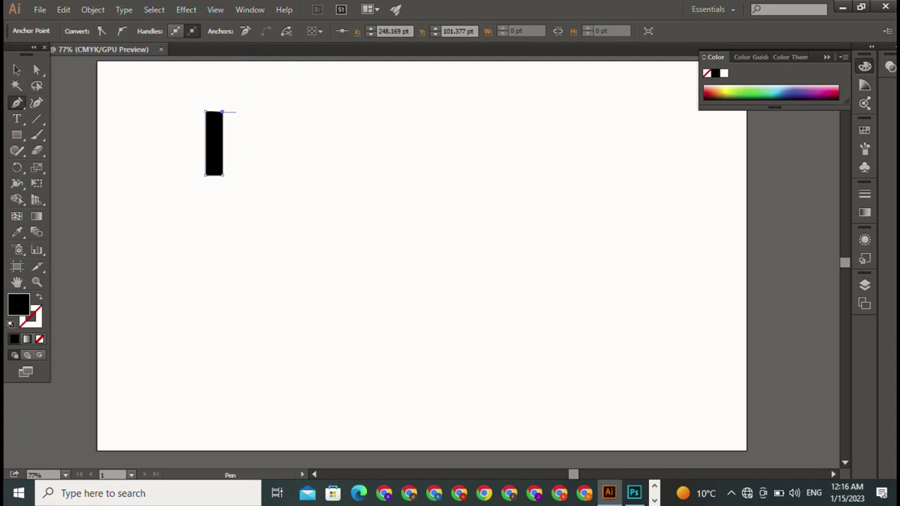
pyautogui.hotkey('ctrl', 'z')
pyautogui.hotkey('ctrl', 'z')
pyautogui.hotkey('ctrl', 'z')
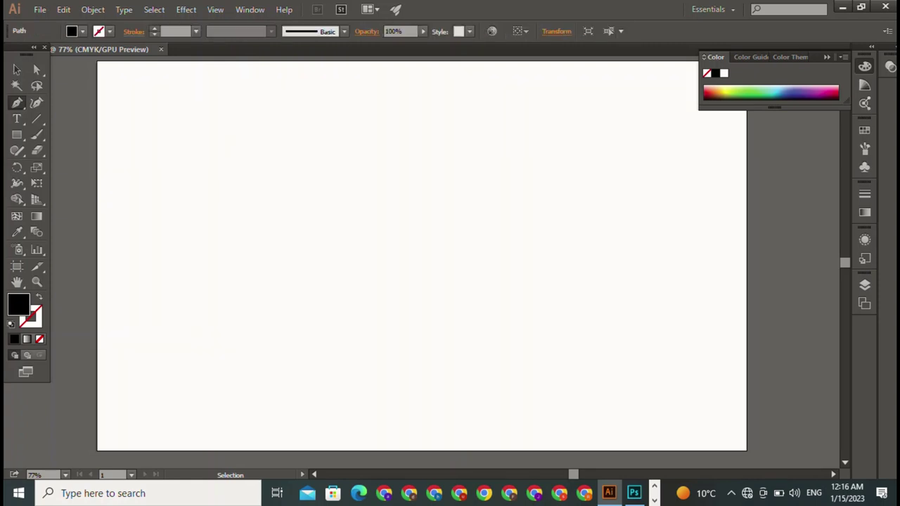
pyautogui.hotkey('ctrl', 'z')
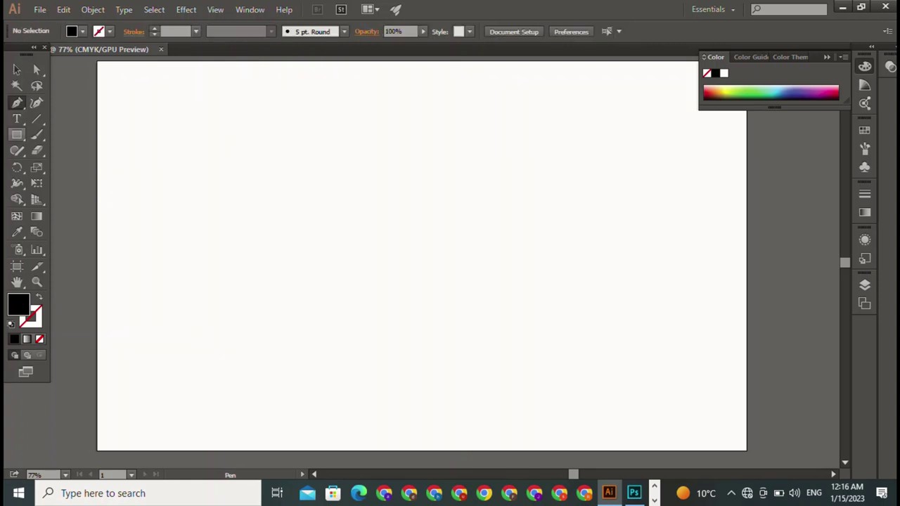
# Draw a tall narrow black rectangle bar and move it to the artboard centre
pyautogui.press('m')
pyautogui.moveTo(208, 90); pyautogui.dragTo(219, 158)
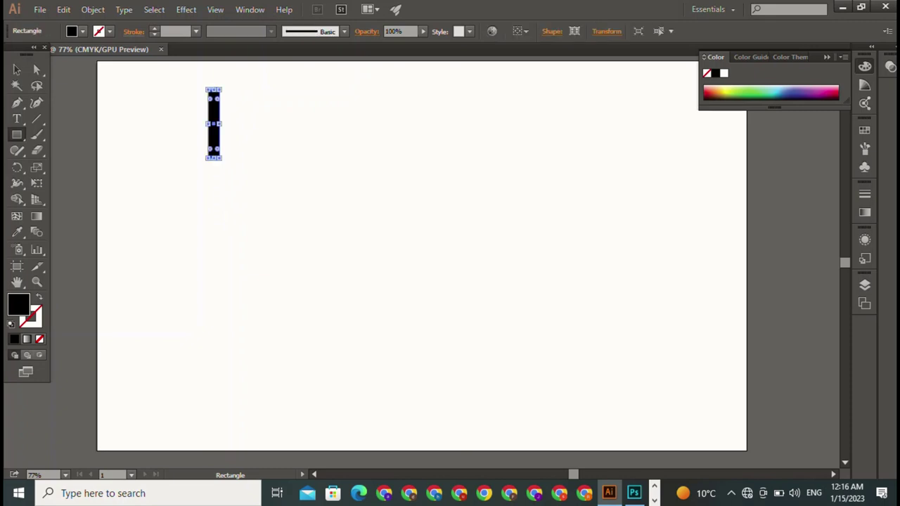
pyautogui.press('v')
pyautogui.hotkey('ctrl', 'shift', 'a')
pyautogui.moveTo(213, 124)
pyautogui.mouseDown()
pyautogui.moveTo(324, 235)
pyautogui.moveTo(355, 234)
pyautogui.mouseUp()
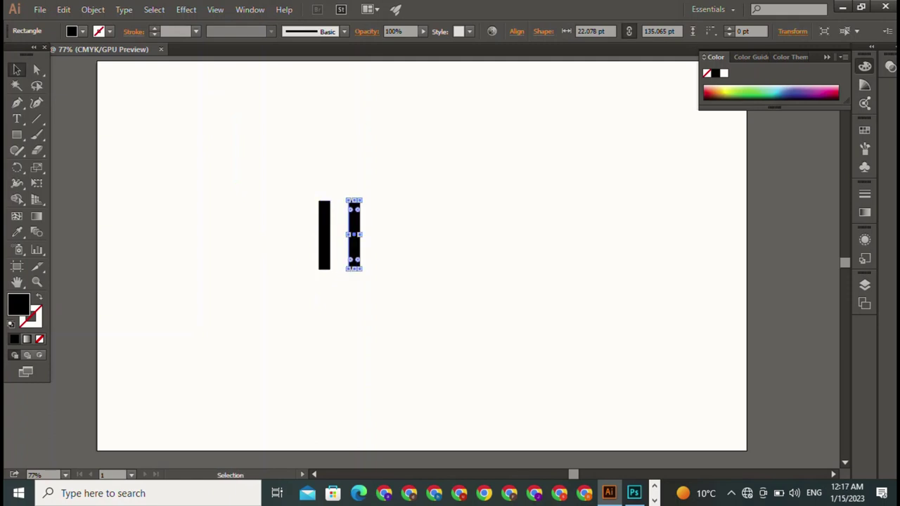
# Duplicate the bar to the right, stretch the copy taller, and Alt-drag another left-bar copy
pyautogui.hotkey('ctrl', 'shift', 'a')
pyautogui.hotkey('ctrl', 'a')
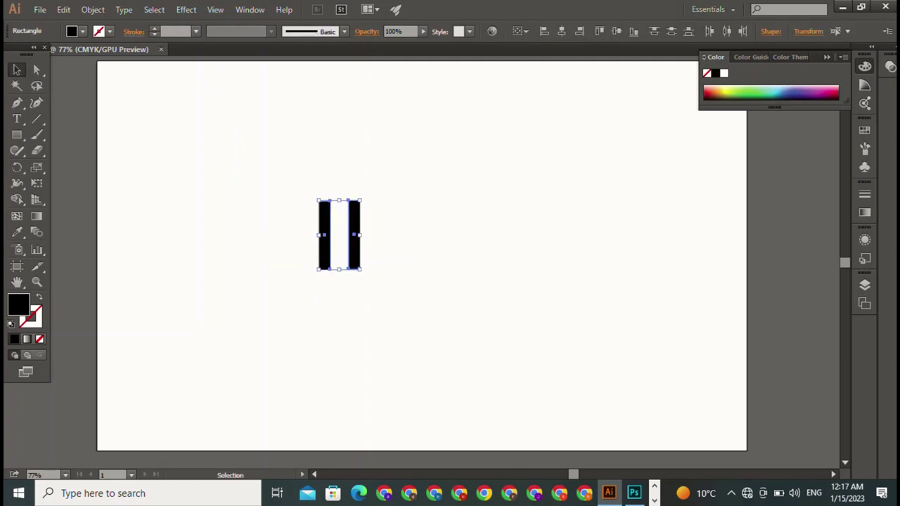
pyautogui.hotkey('ctrl', 'shift', 'a')
pyautogui.click(354, 235)
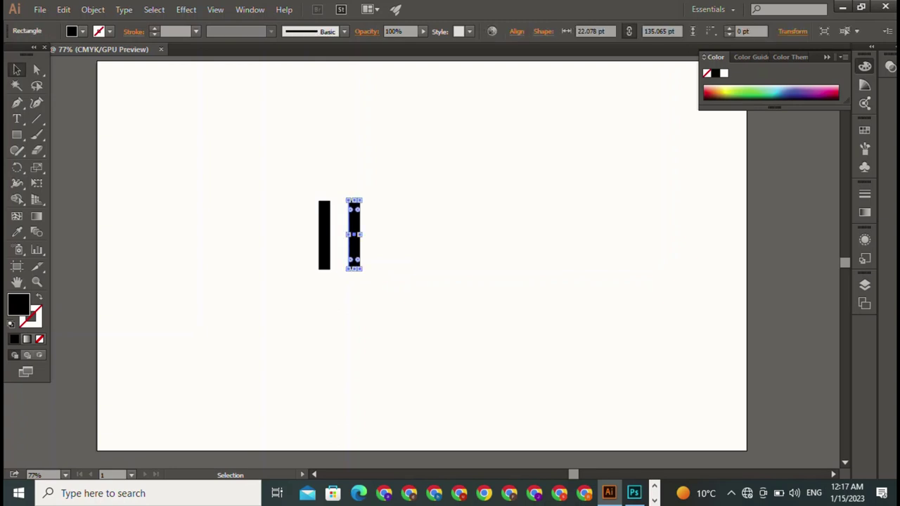
pyautogui.moveTo(354, 235); pyautogui.dragTo(355, 235)
pyautogui.moveTo(354, 201); pyautogui.dragTo(354, 192)
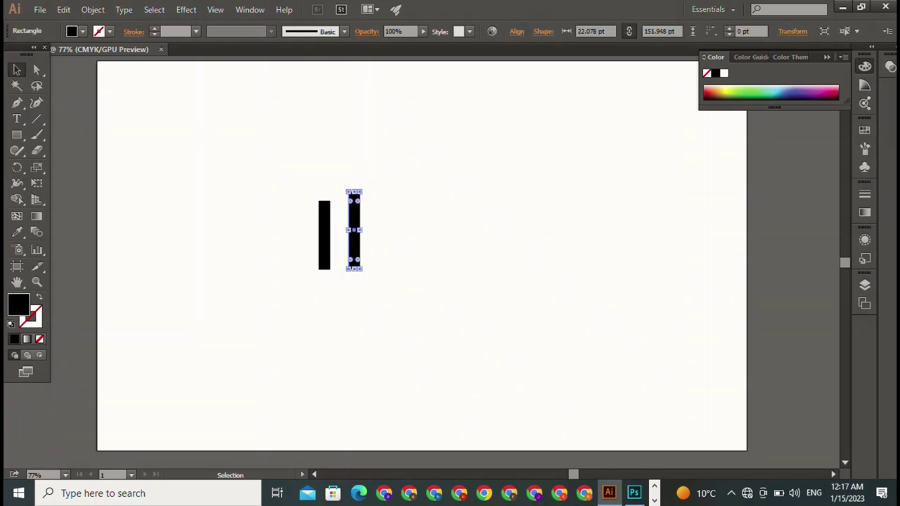
pyautogui.hotkey('ctrl', 'shift', 'a')
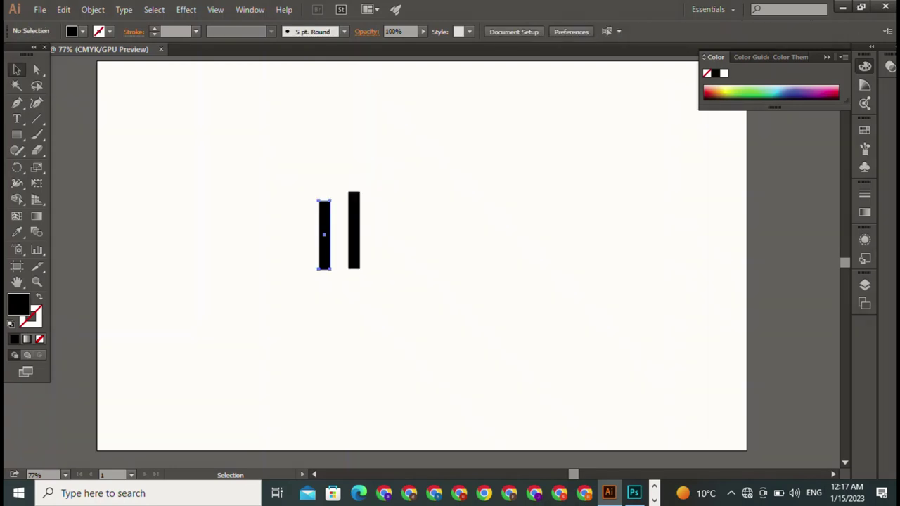
pyautogui.click(324, 234)
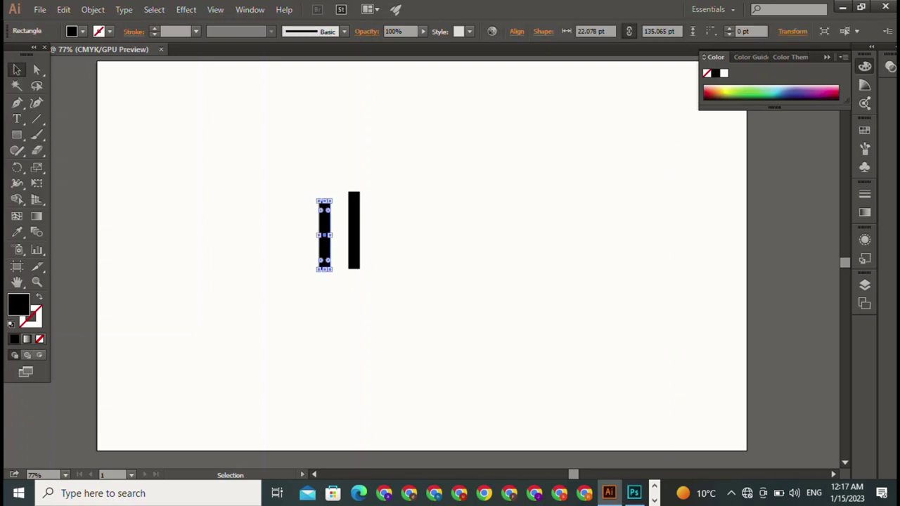
pyautogui.moveTo(325, 235); pyautogui.dragTo(374, 234)
# Drop the third bar, select all three, and try left-edge alignment, then undo it
pyautogui.click(281, 180)
pyautogui.moveTo(281, 180); pyautogui.dragTo(394, 234)
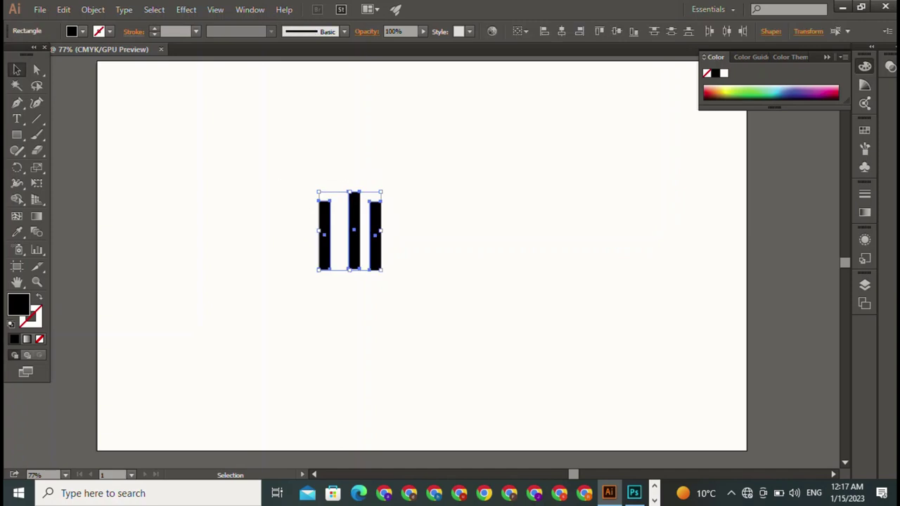
pyautogui.click(544, 31)
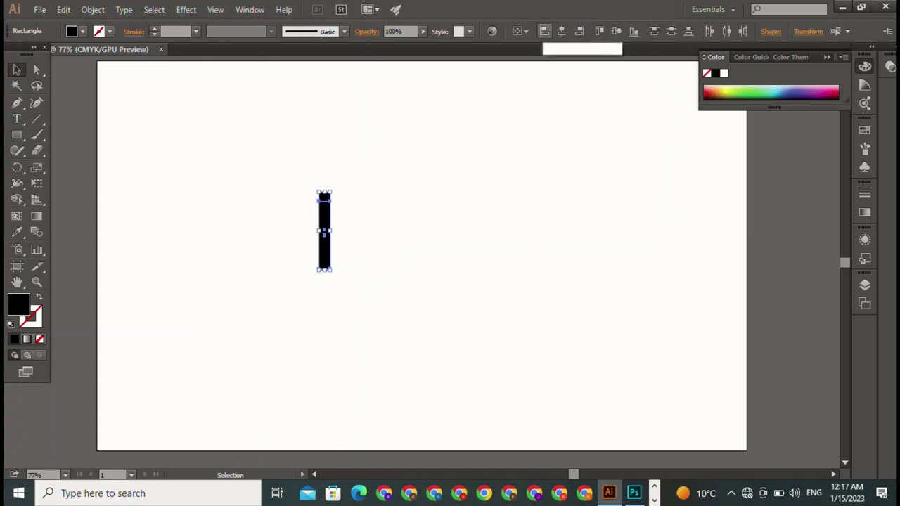
pyautogui.hotkey('ctrl', 'z')
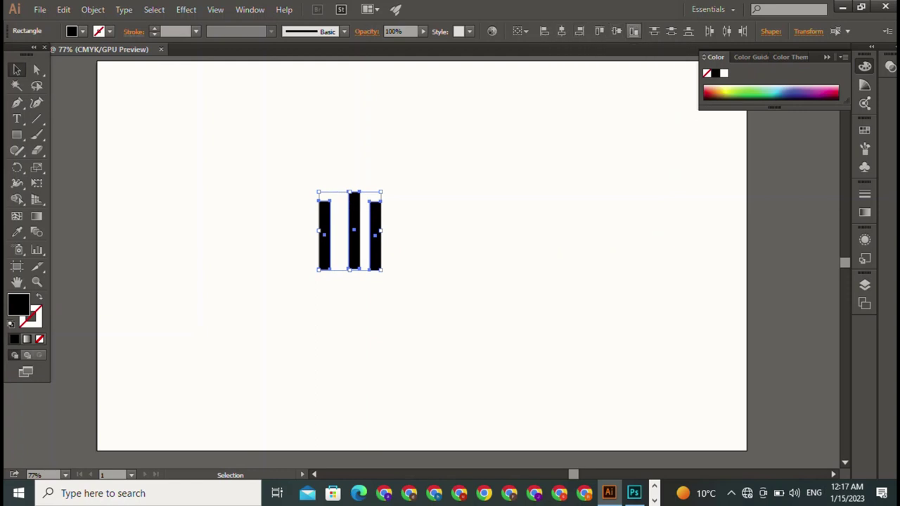
# Try vertical-centre, bottom, and distribute options, spacing the three bars evenly side by side
pyautogui.click(617, 31)
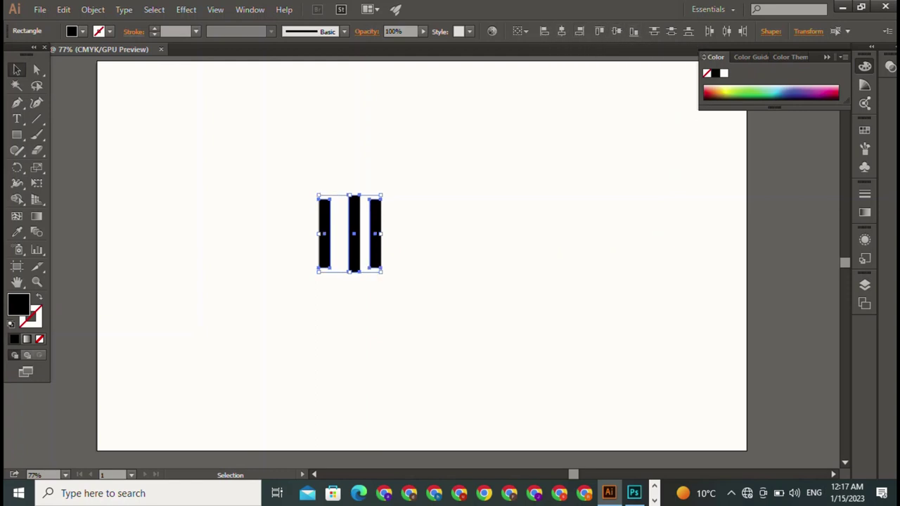
pyautogui.click(634, 31)
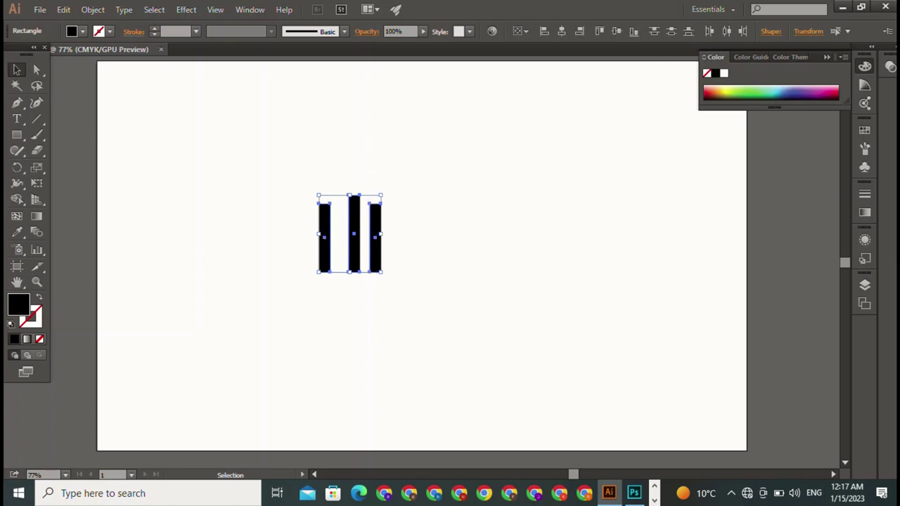
pyautogui.click(653, 31)
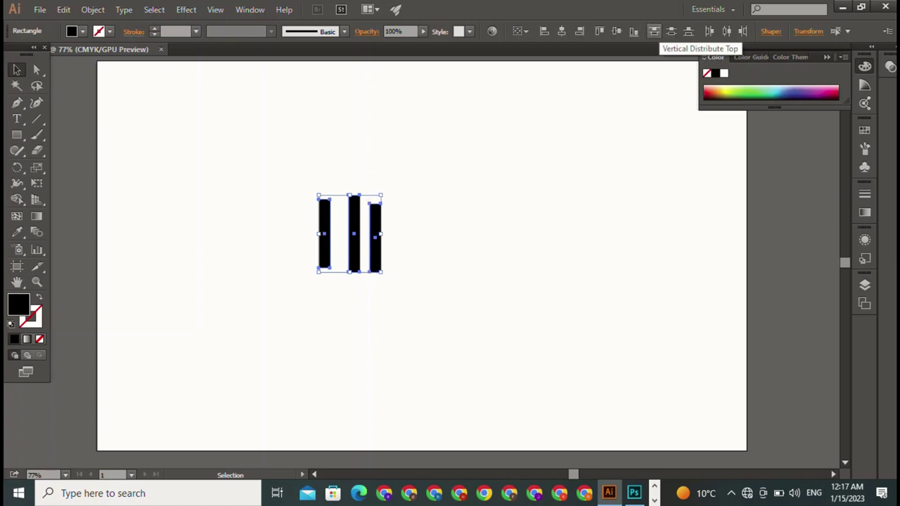
pyautogui.click(671, 31)
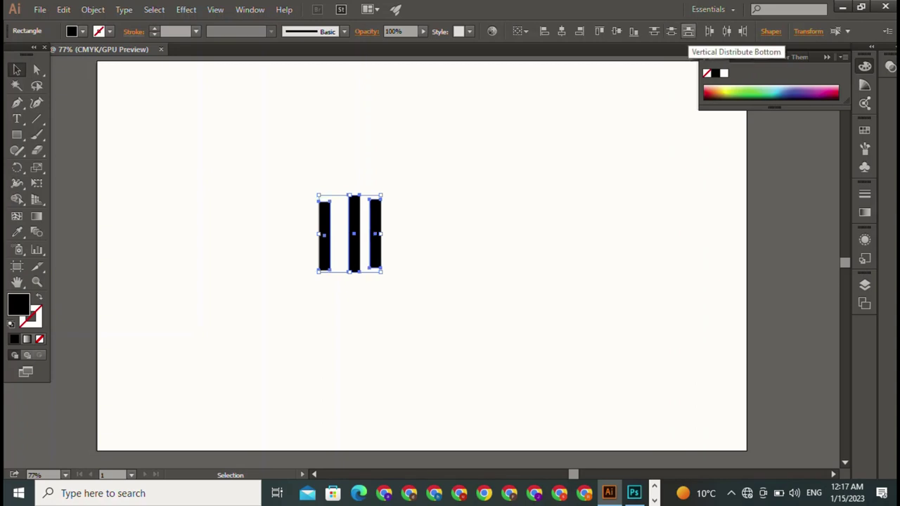
pyautogui.click(709, 31)
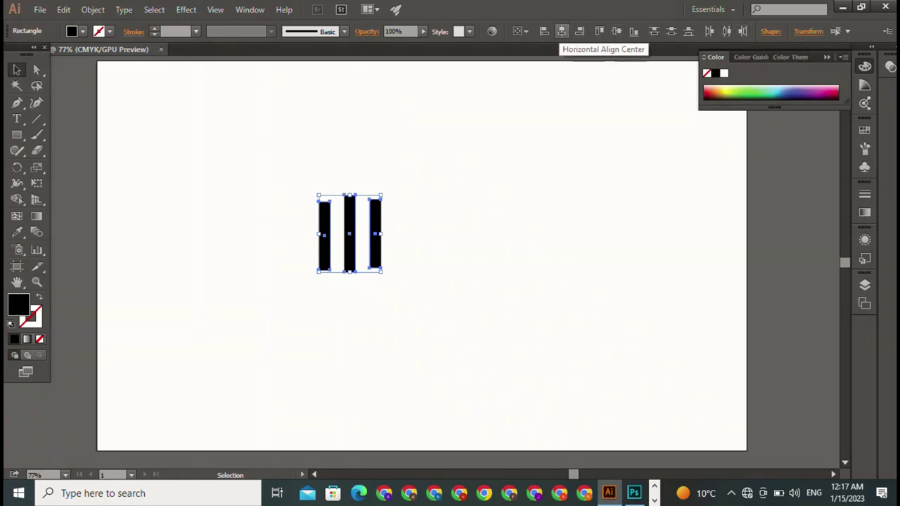
# Align the three bars on their bottom edges and reselect all three
pyautogui.click(599, 31)
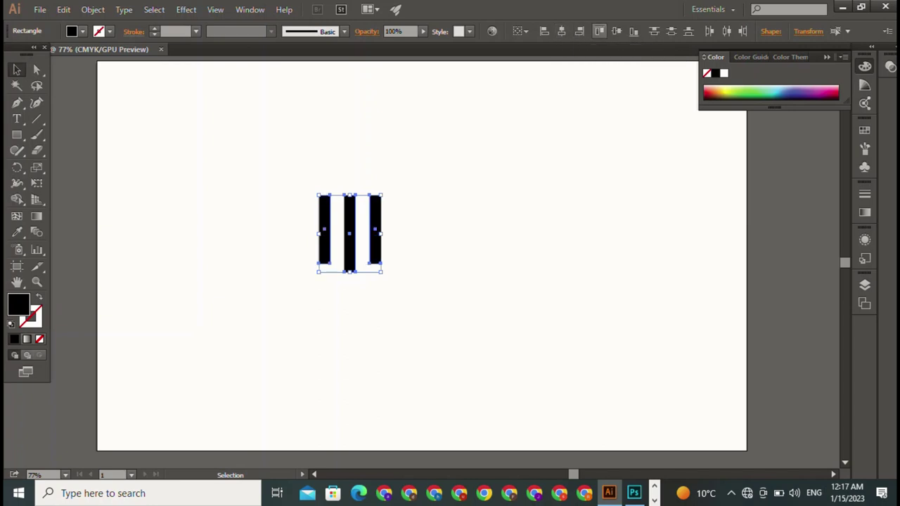
pyautogui.click(633, 31)
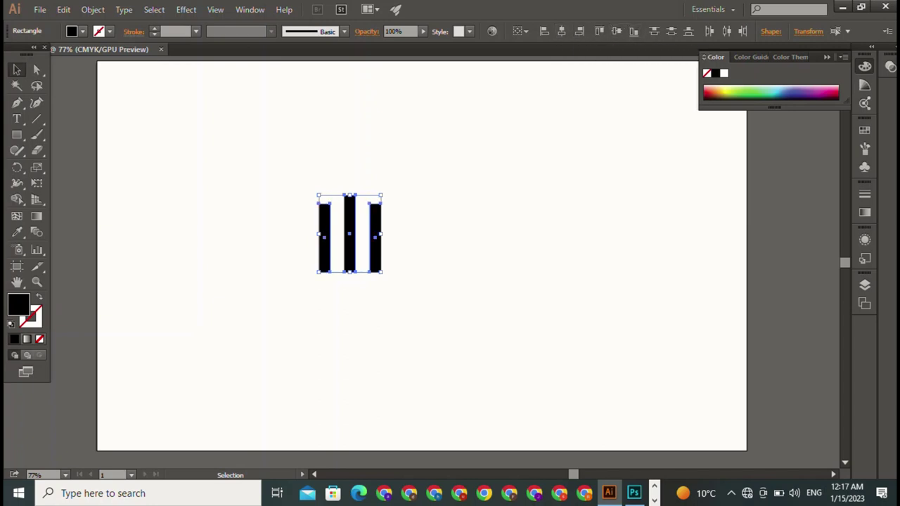
pyautogui.hotkey('ctrl', 'shift', 'a')
pyautogui.moveTo(256, 155); pyautogui.dragTo(404, 257)
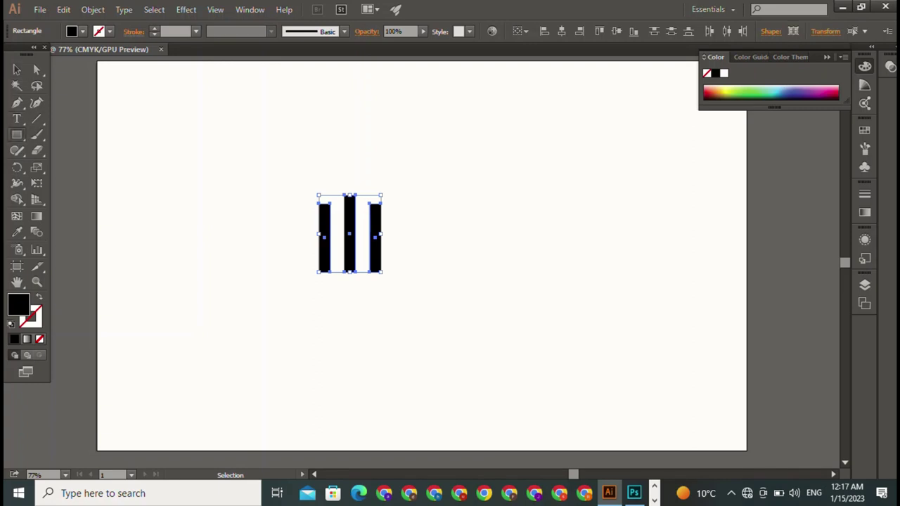
# Draw a wide flat black rectangle and place it beneath the three vertical bars
pyautogui.press('m')
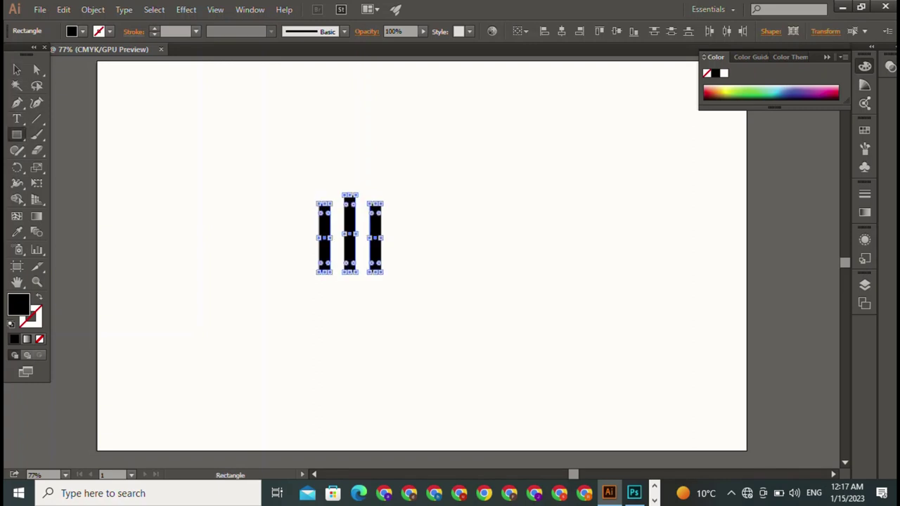
pyautogui.moveTo(181, 176); pyautogui.dragTo(260, 194)
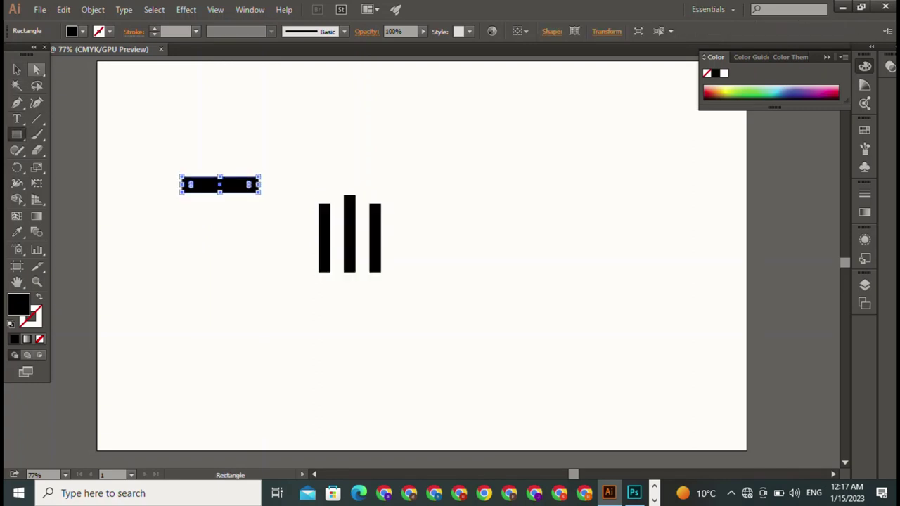
pyautogui.press('v')
pyautogui.click(278, 227)
pyautogui.moveTo(275, 225)
pyautogui.mouseDown()
pyautogui.moveTo(353, 242)
pyautogui.moveTo(397, 284)
pyautogui.moveTo(357, 263)
pyautogui.moveTo(383, 265)
pyautogui.mouseUp()
# Adjust the base bar's right edge to fit the span of the bars
pyautogui.hotkey('ctrl', 'shift', 'a')
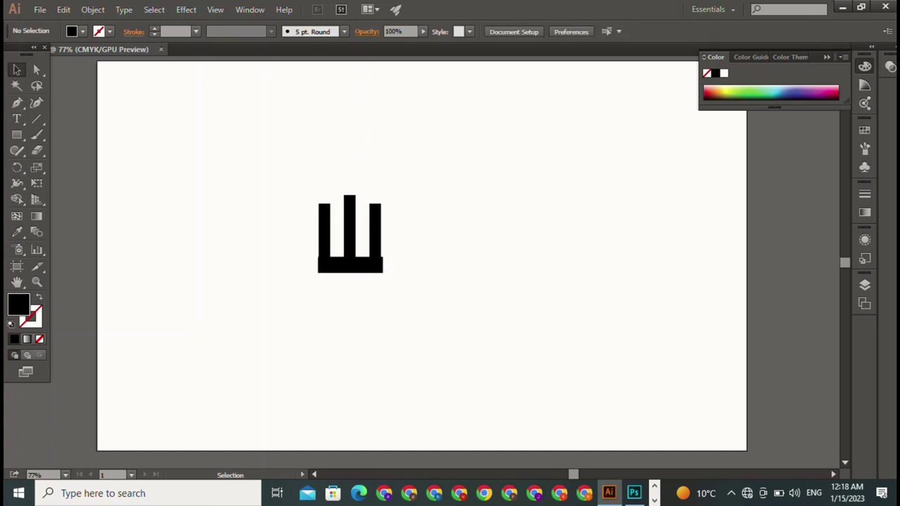
pyautogui.click(351, 265)
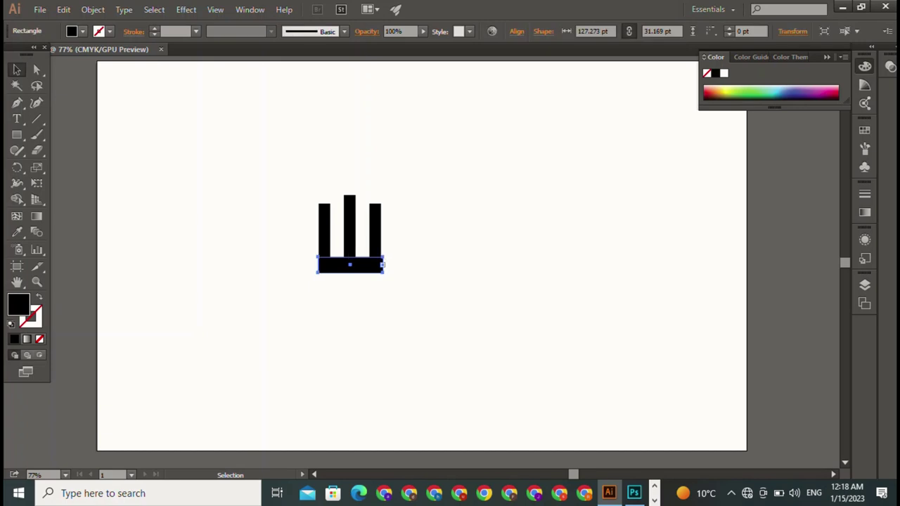
pyautogui.moveTo(383, 265); pyautogui.dragTo(383, 265)
pyautogui.hotkey('ctrl', 'shift', 'a')
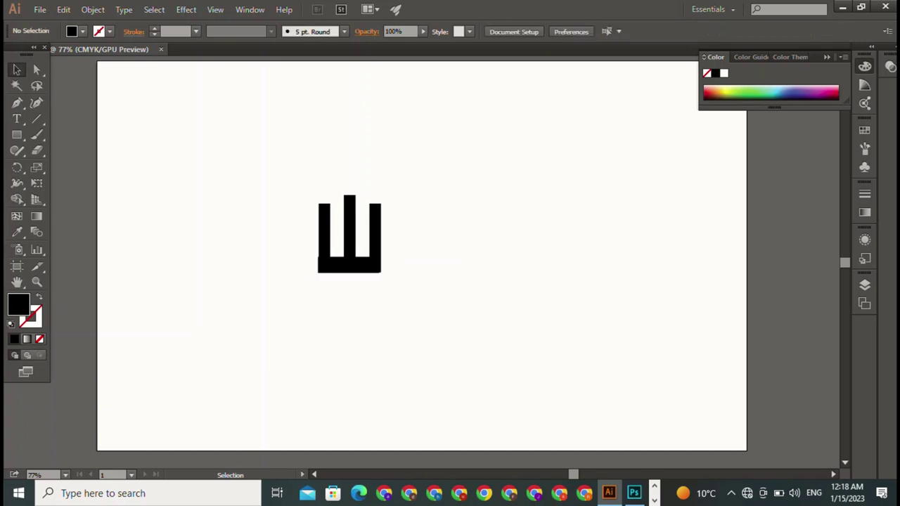
pyautogui.click(350, 265)
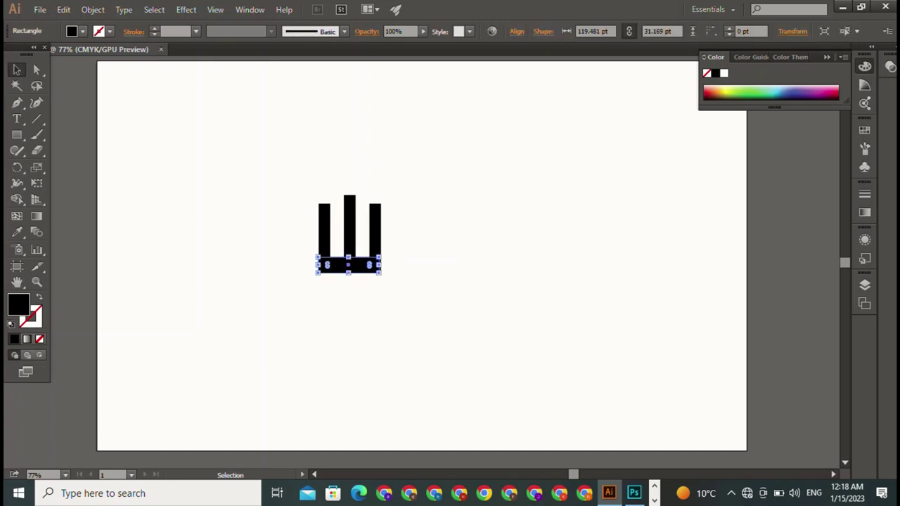
pyautogui.moveTo(380, 265); pyautogui.dragTo(381, 265)
pyautogui.hotkey('ctrl', 'shift', 'a')
# Line up the base bar's left edge so it runs about 122 pt under all three bars
pyautogui.click(372, 265)
pyautogui.moveTo(317, 266); pyautogui.dragTo(319, 265)
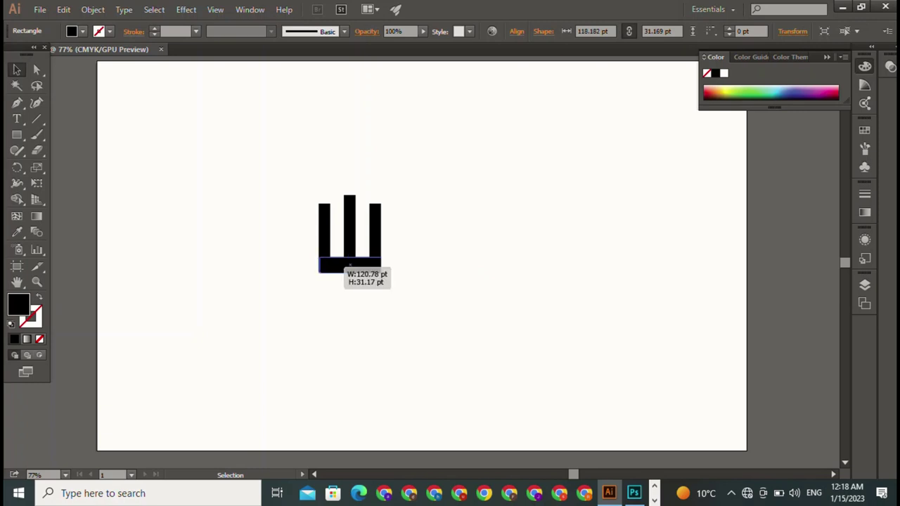
pyautogui.moveTo(318, 265); pyautogui.dragTo(318, 265)
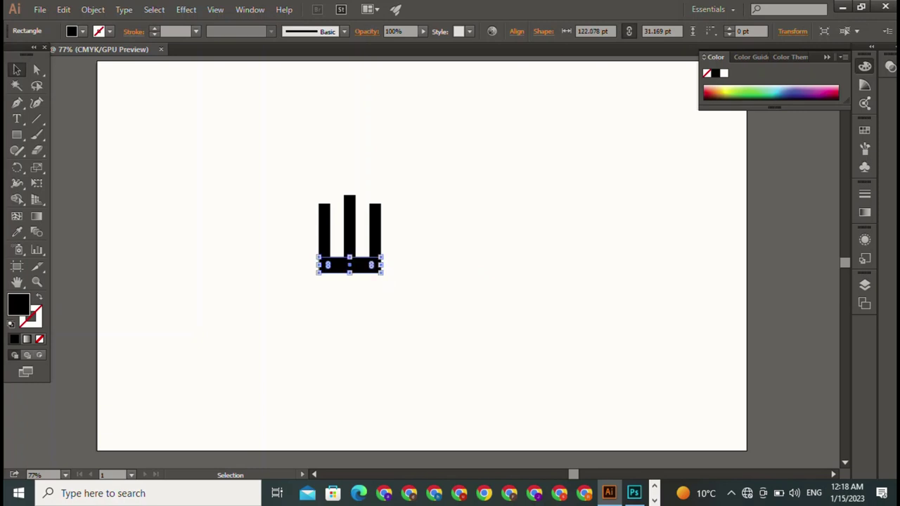
pyautogui.hotkey('ctrl', 'shift', 'a')
pyautogui.click(330, 265)
pyautogui.hotkey('ctrl', 'shift', 'a')
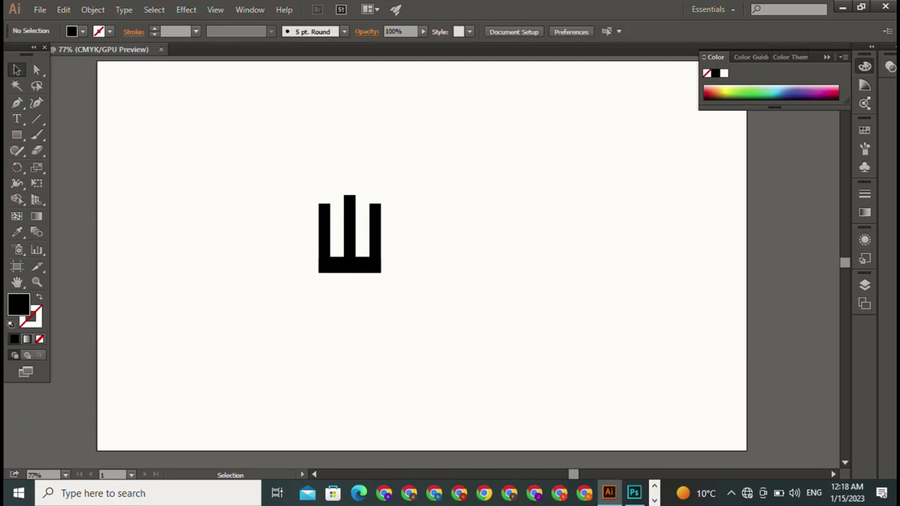
# Zoom to 300% and try shortening the left bar alone, then undo it
pyautogui.hotkey('ctrl', '+')
pyautogui.hotkey('ctrl', '+')
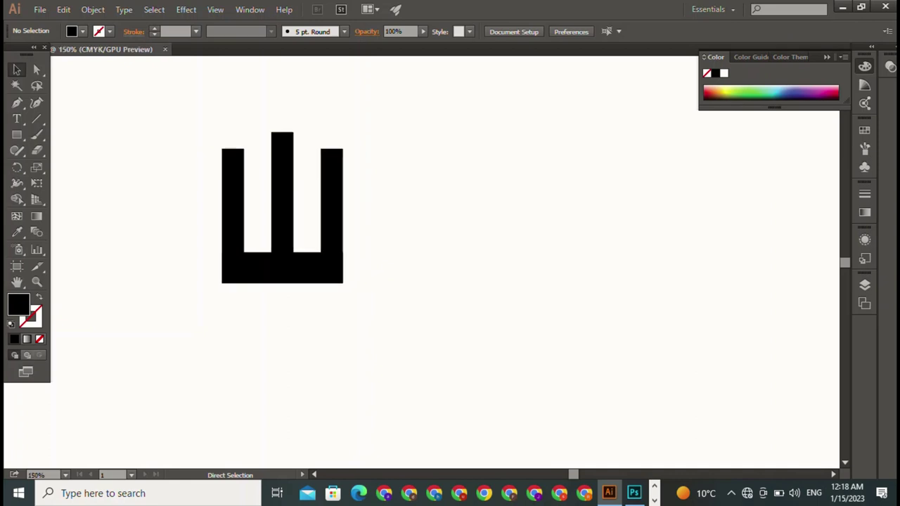
pyautogui.hotkey('ctrl', '+')
pyautogui.hotkey('ctrl', '+')
pyautogui.moveTo(211, 211); pyautogui.dragTo(481, 330)
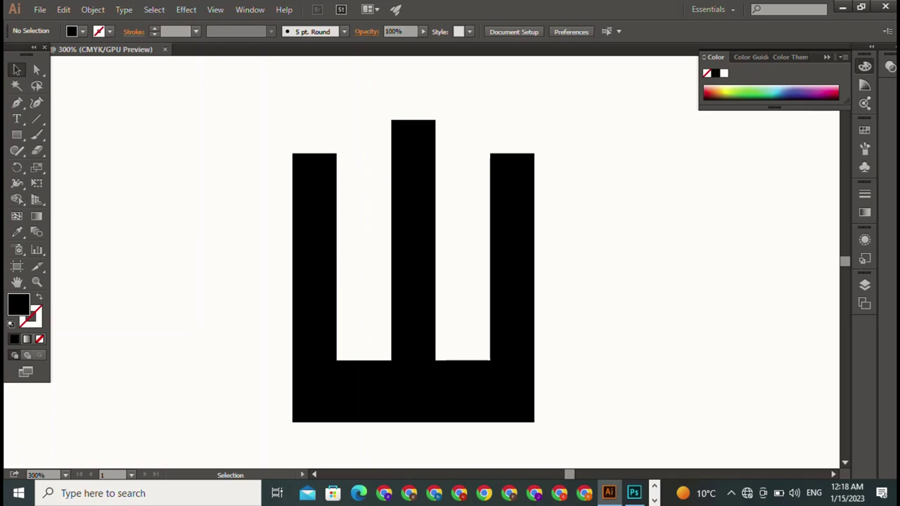
pyautogui.click(314, 169)
pyautogui.moveTo(314, 153); pyautogui.dragTo(314, 229)
pyautogui.click(512, 211)
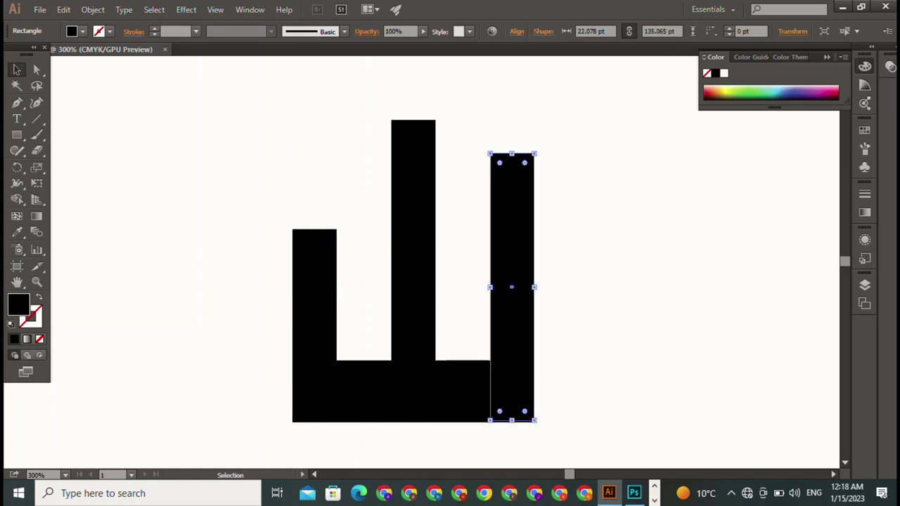
pyautogui.hotkey('ctrl', 'z')
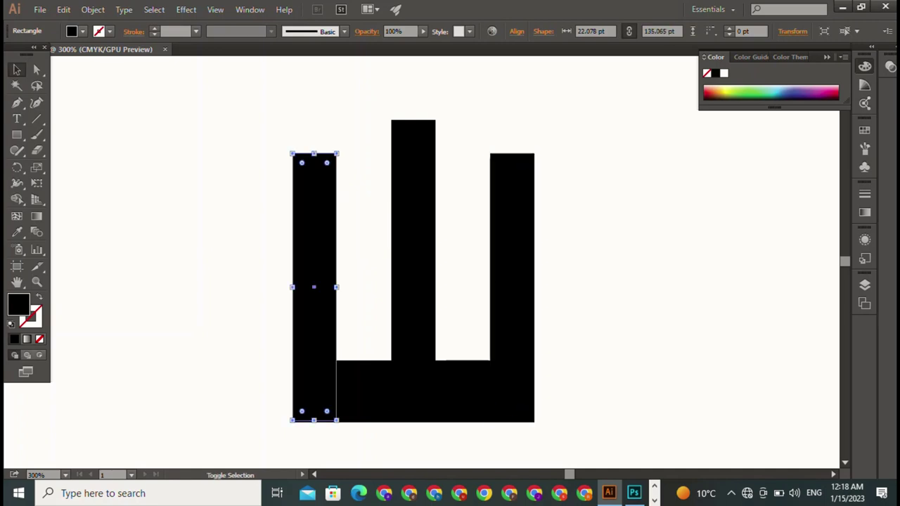
pyautogui.hotkey('ctrl', 'shift', 'a')
# Shorten the left and right bars together from the top, leaving the middle bar taller
pyautogui.click(315, 281)
pyautogui.keyDown('shift'); pyautogui.click(512, 281); pyautogui.keyUp('shift')
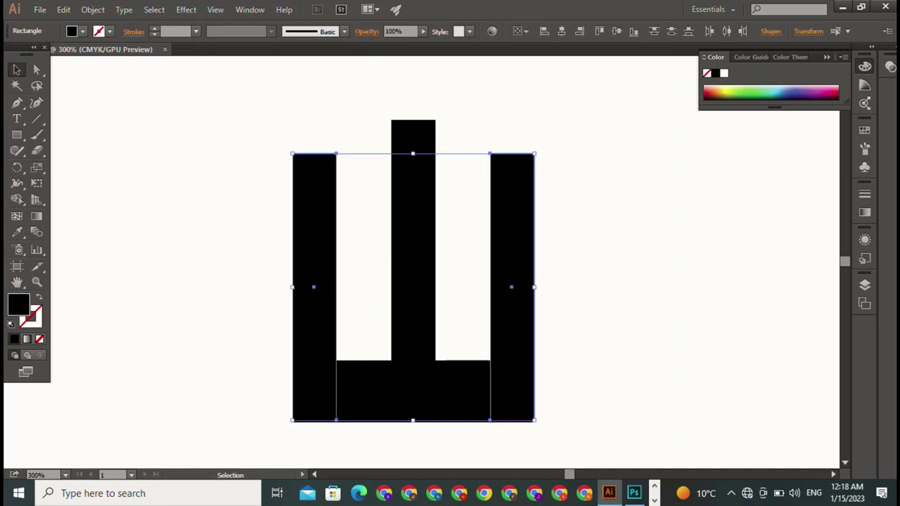
pyautogui.moveTo(412, 153); pyautogui.dragTo(413, 250)
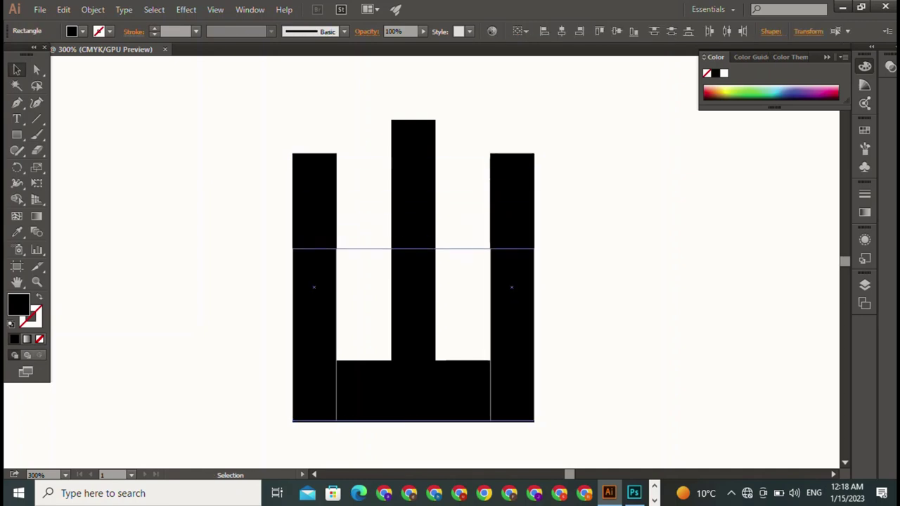
pyautogui.hotkey('ctrl', 'shift', 'a')
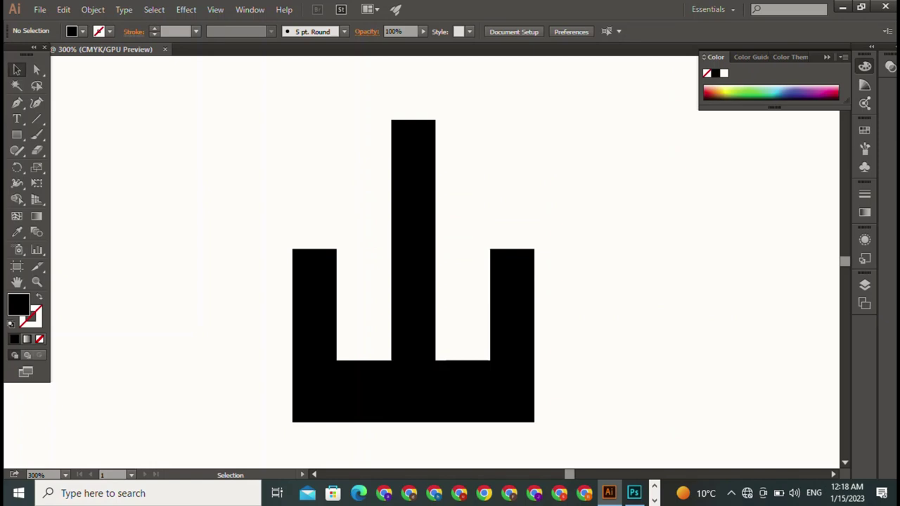
pyautogui.click(413, 197)
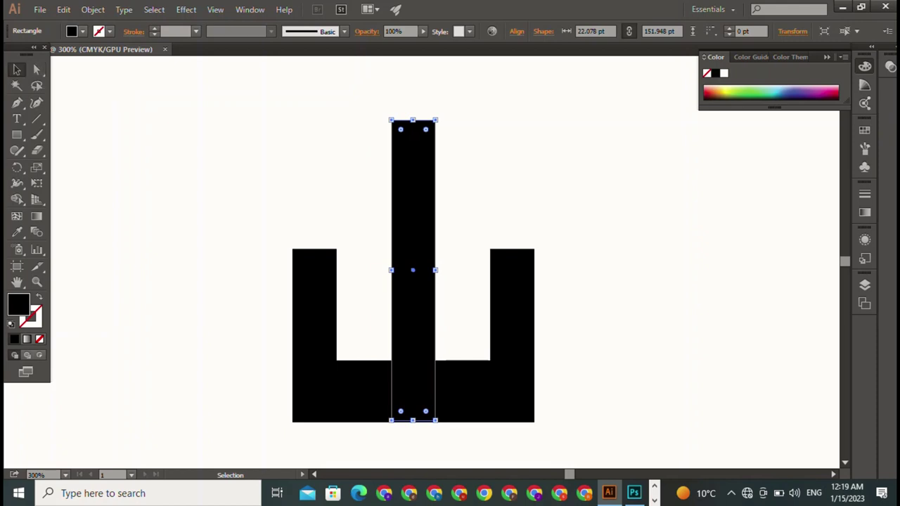
pyautogui.moveTo(413, 120)
pyautogui.mouseDown()
pyautogui.moveTo(413, 270)
pyautogui.moveTo(366, 66)
pyautogui.mouseUp()
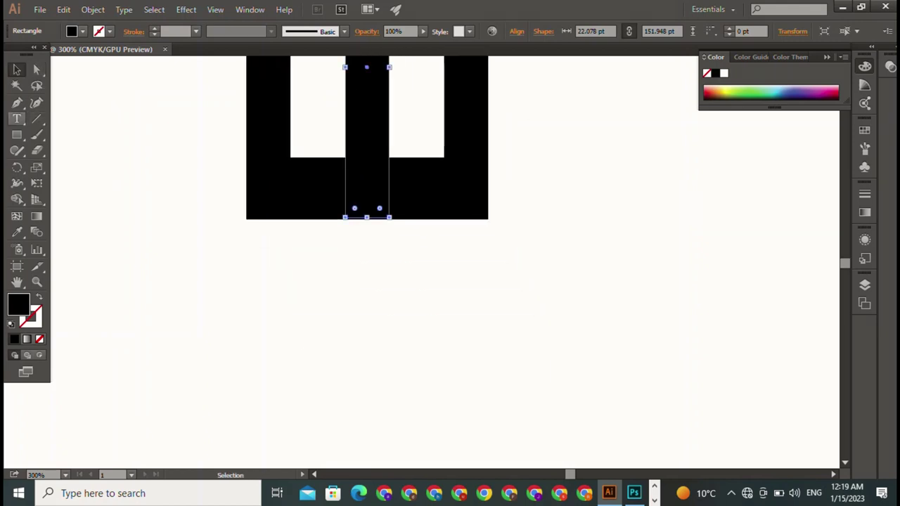
pyautogui.click(366, 189)
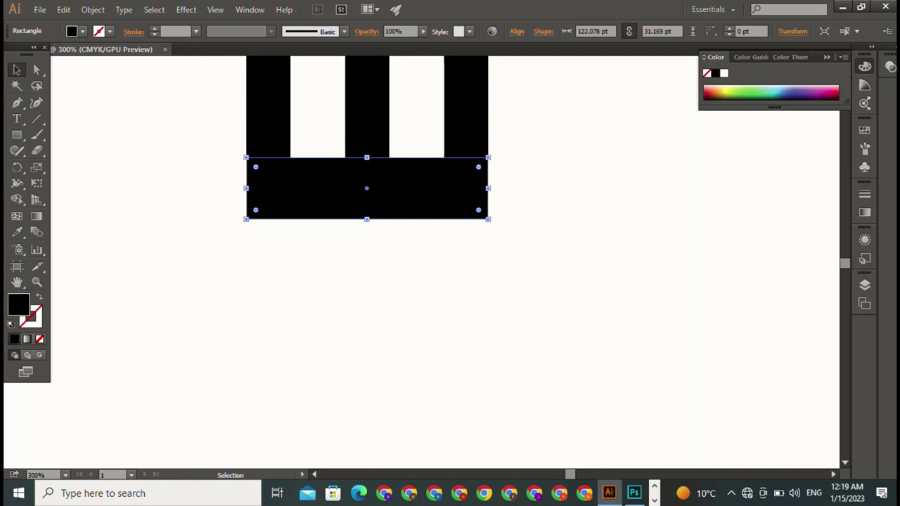
# Copy the base bar below it and resize the copy to 97.333 × 19.593 pt
pyautogui.moveTo(366, 188); pyautogui.dragTo(367, 265)
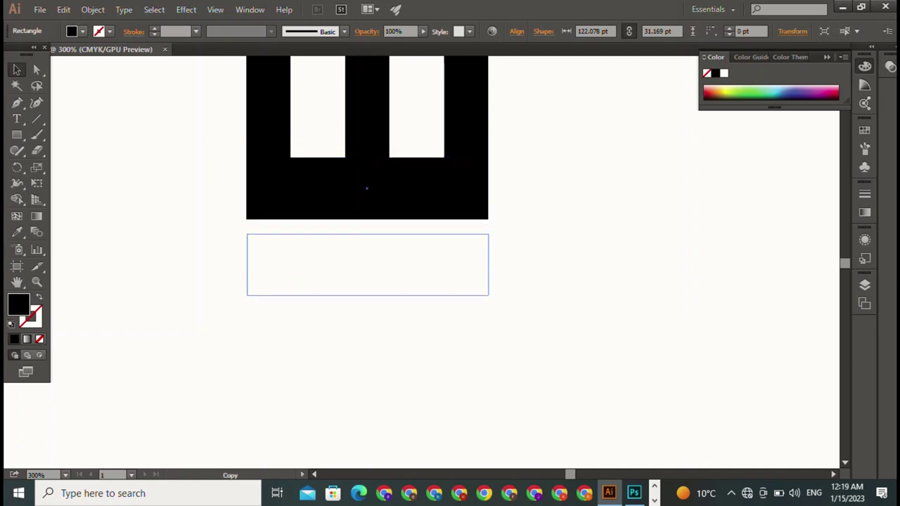
pyautogui.moveTo(368, 234)
pyautogui.mouseDown()
pyautogui.moveTo(367, 257)
pyautogui.moveTo(372, 243)
pyautogui.mouseUp()
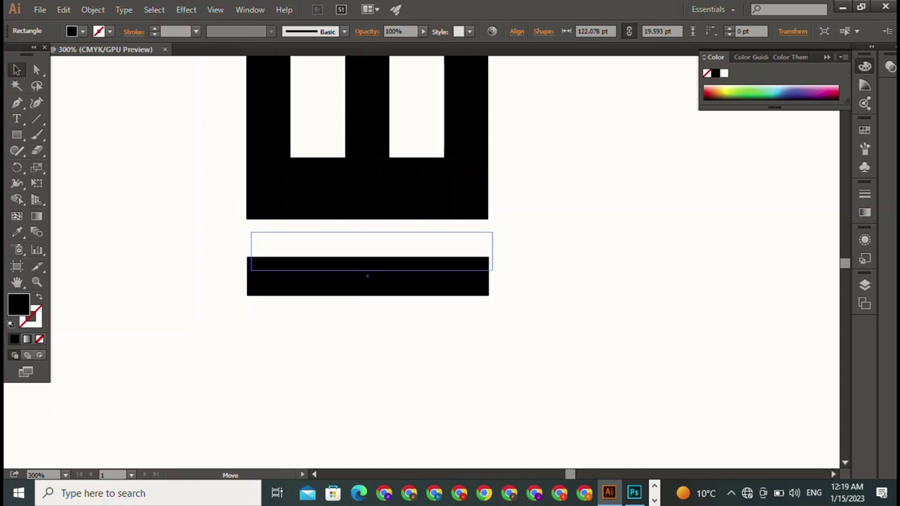
pyautogui.moveTo(371, 242); pyautogui.dragTo(371, 242)
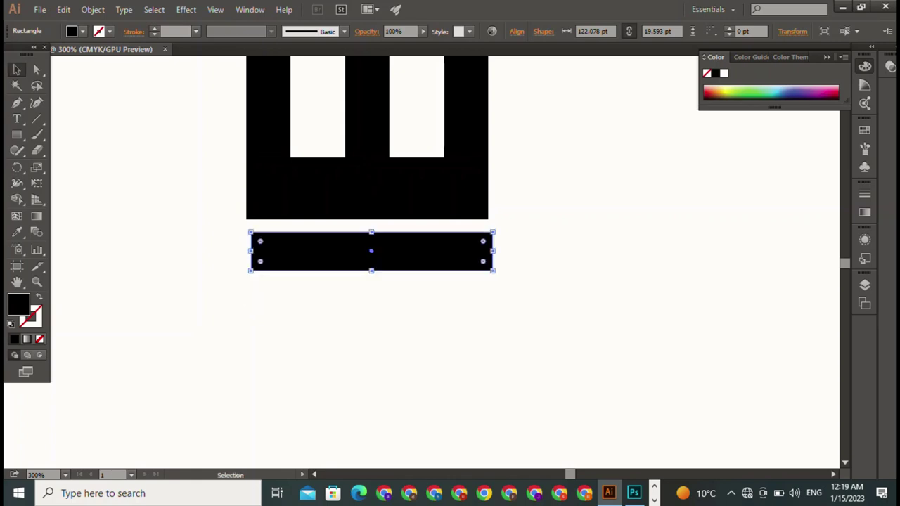
pyautogui.moveTo(493, 251); pyautogui.dragTo(461, 251)
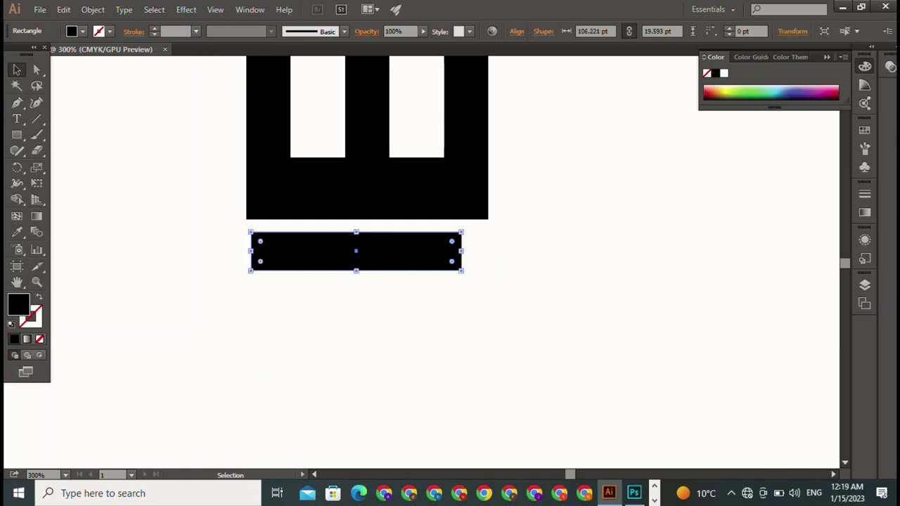
pyautogui.moveTo(251, 251); pyautogui.dragTo(268, 251)
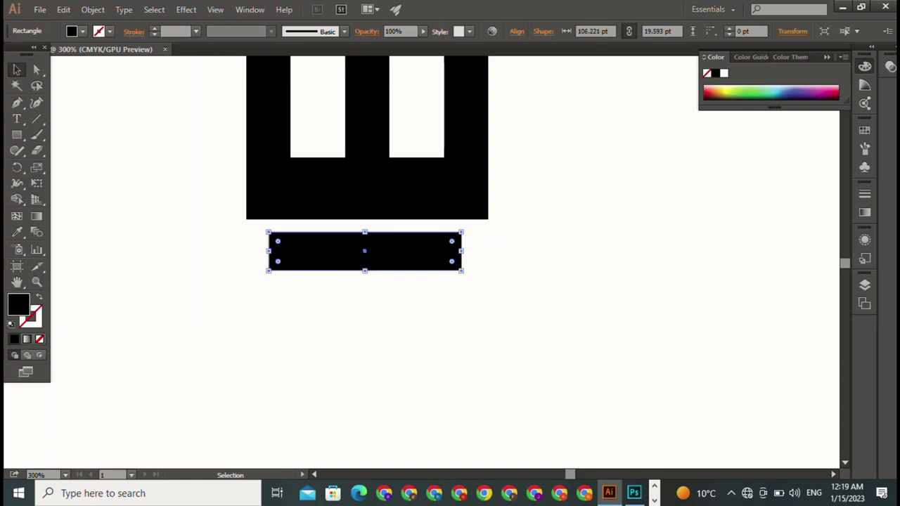
pyautogui.press('Up')
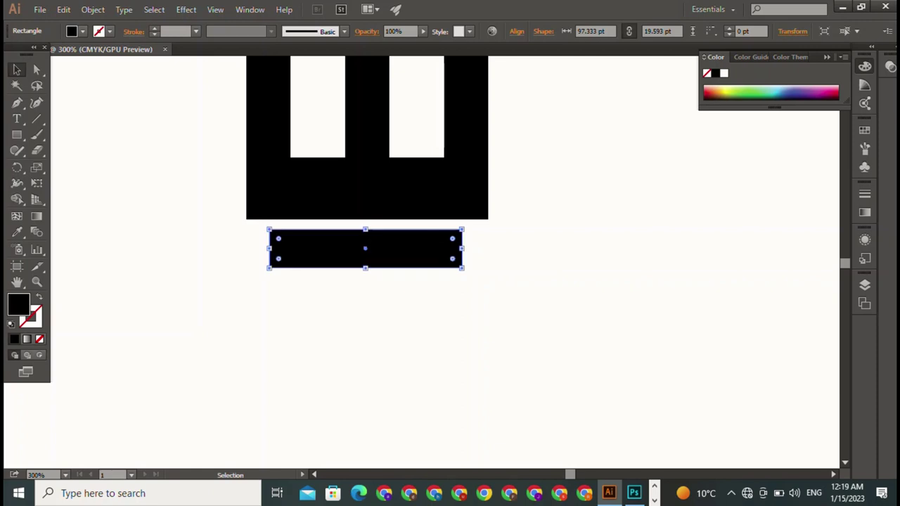
# Place a full-size base bar copy under the thin bar and select all three horizontal bars
pyautogui.moveTo(364, 248)
pyautogui.mouseDown()
pyautogui.moveTo(353, 307)
pyautogui.moveTo(365, 317)
pyautogui.mouseUp()
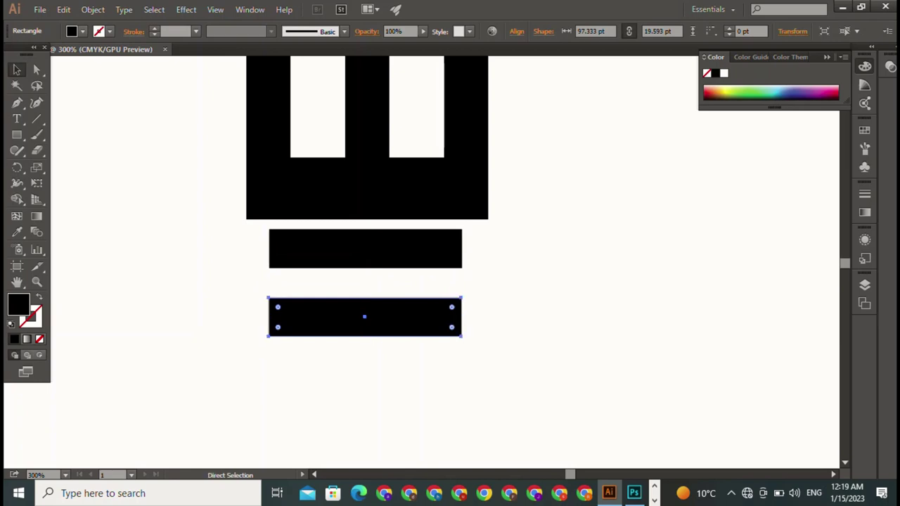
pyautogui.hotkey('ctrl', 'z')
pyautogui.click(366, 188)
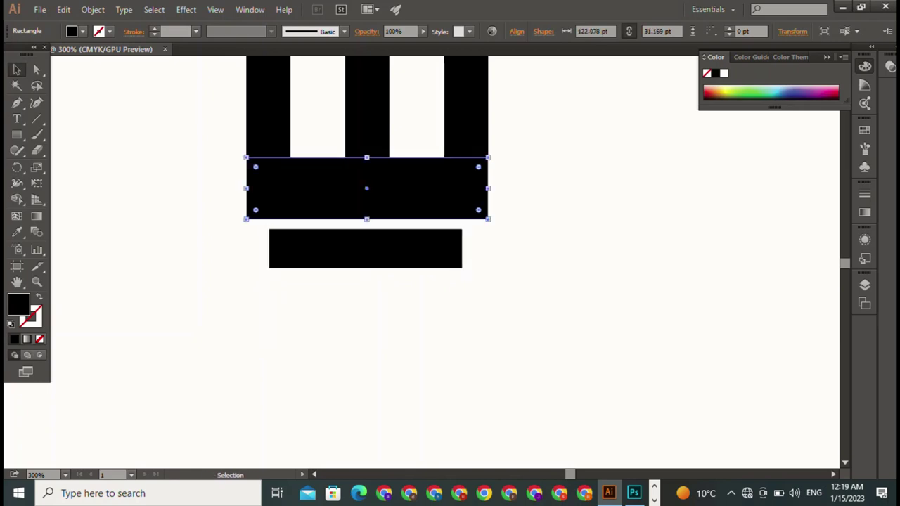
pyautogui.moveTo(367, 188); pyautogui.dragTo(370, 320)
pyautogui.hotkey('ctrl', 'shift', 'a')
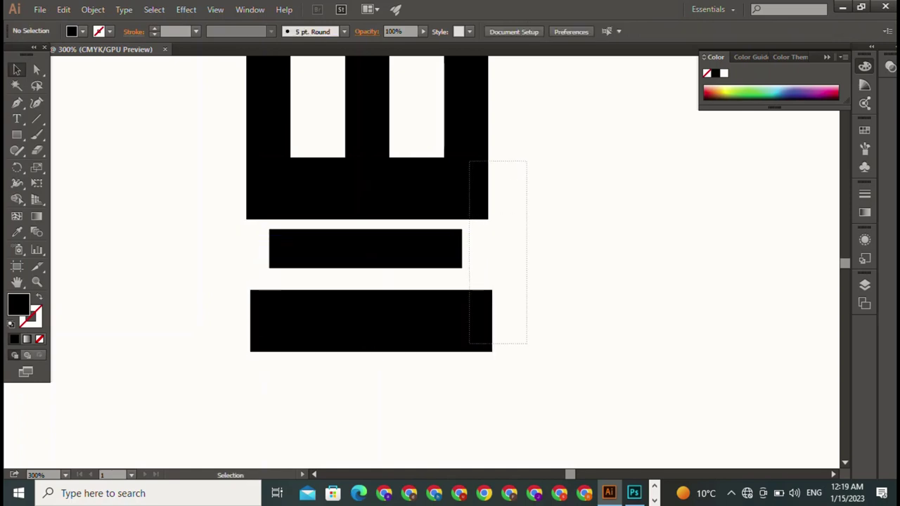
pyautogui.moveTo(528, 341); pyautogui.dragTo(468, 161)
pyautogui.hotkey('ctrl', 'shift', 'a')
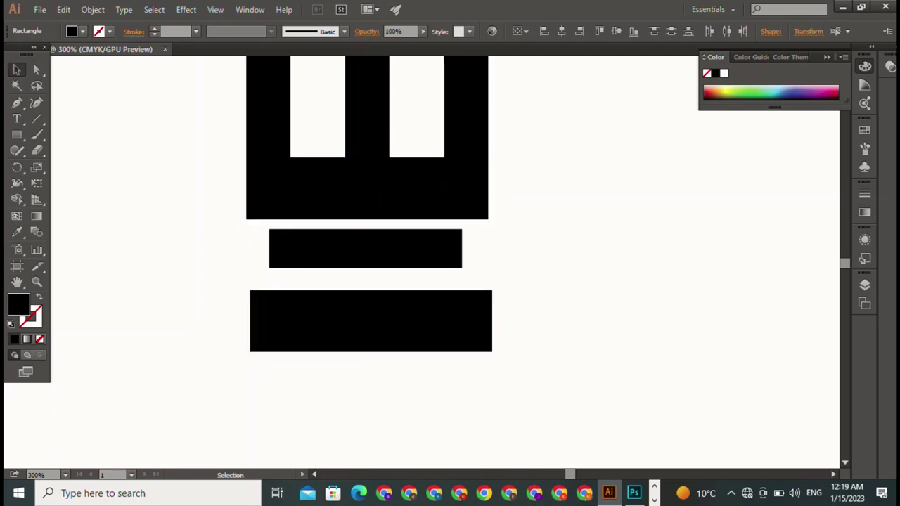
pyautogui.click(366, 248)
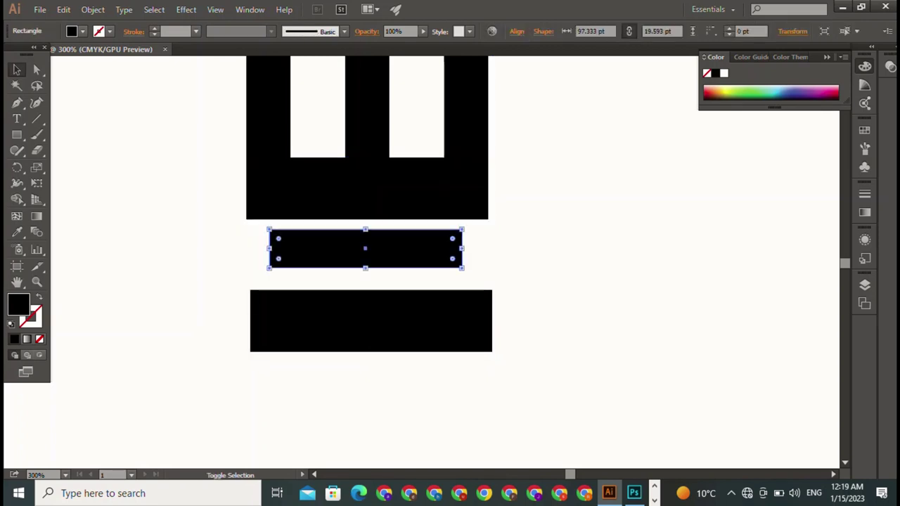
pyautogui.keyDown('shift'); pyautogui.click(366, 188); pyautogui.keyUp('shift')
pyautogui.keyDown('shift'); pyautogui.click(371, 321); pyautogui.keyUp('shift')
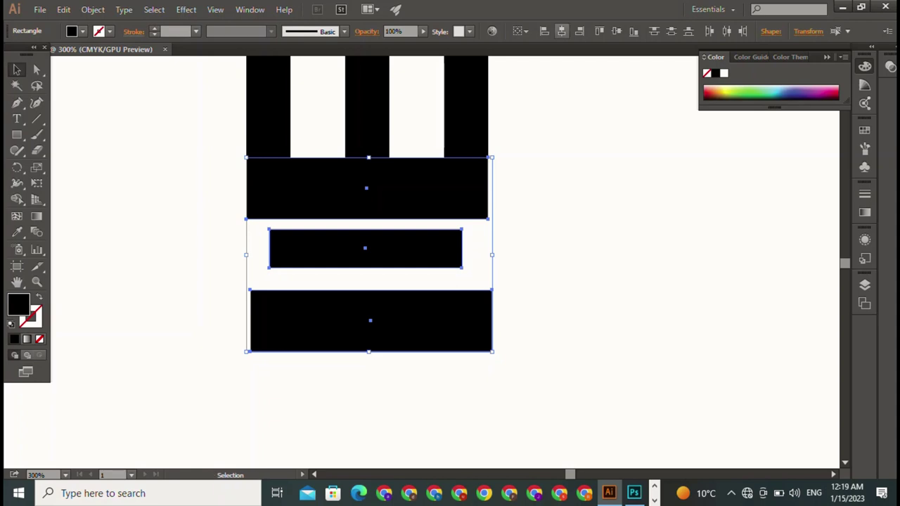
# Centre the horizontal bars and thin the bottom bar from 31 to about 21 pt
pyautogui.click(561, 31)
pyautogui.hotkey('ctrl', 'shift', 'a')
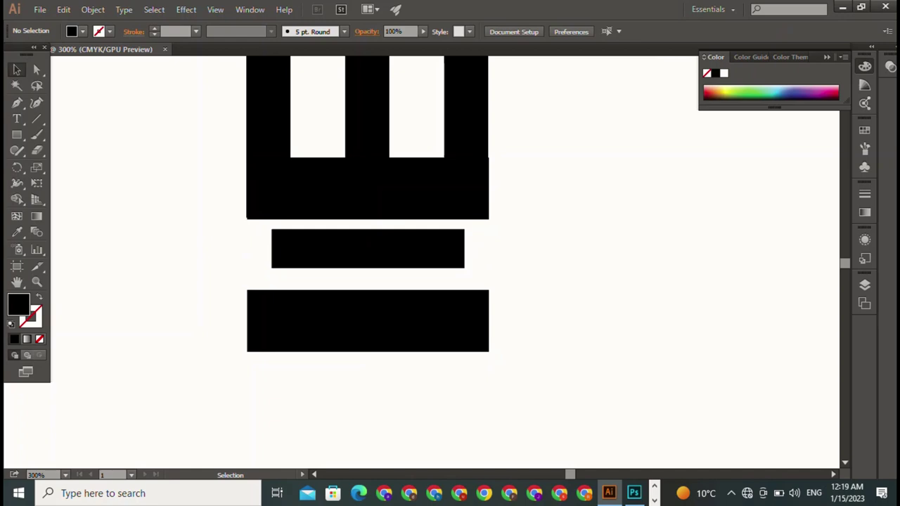
pyautogui.click(368, 320)
pyautogui.moveTo(368, 352); pyautogui.dragTo(368, 338)
pyautogui.hotkey('ctrl', 'shift', 'a')
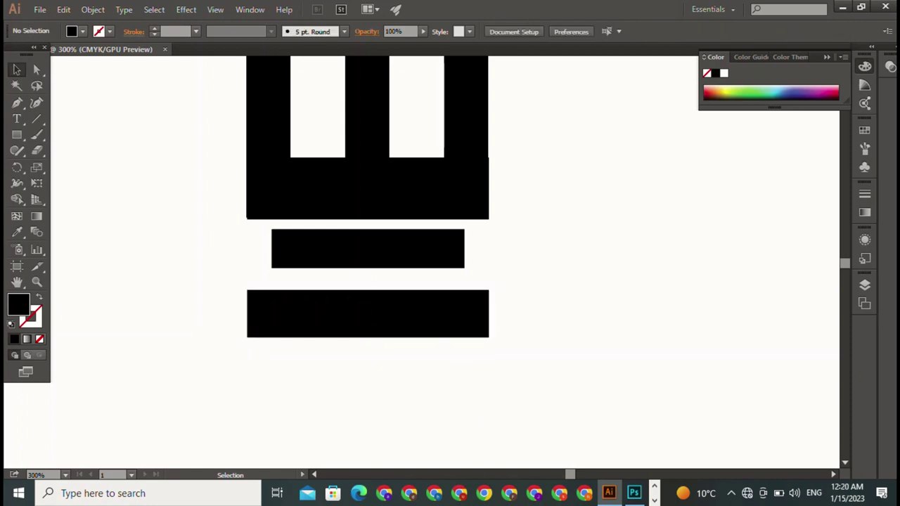
# Zoom out to see the whole mark
pyautogui.press('a')
pyautogui.hotkey('ctrl', '-')
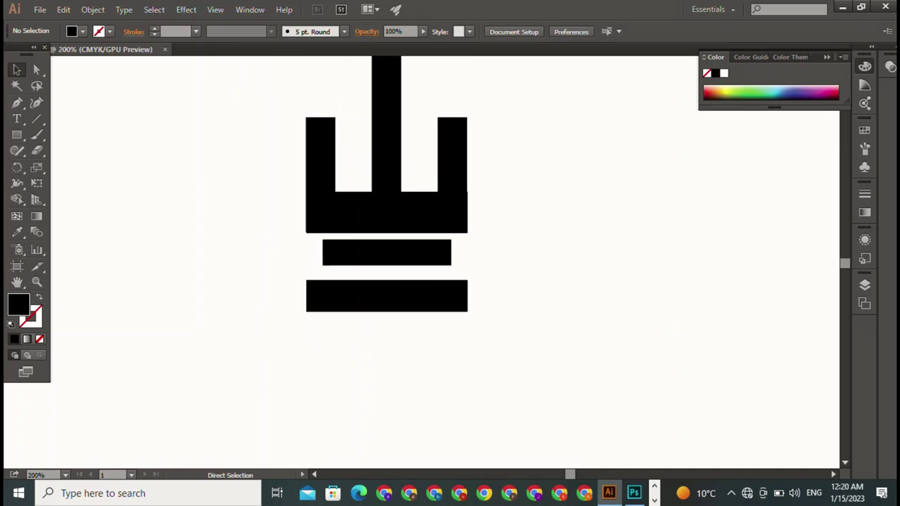
pyautogui.hotkey('ctrl', '-')
pyautogui.hotkey('ctrl', '-')
# Type the text '9 T' to the right of the bar mark
pyautogui.press('v')
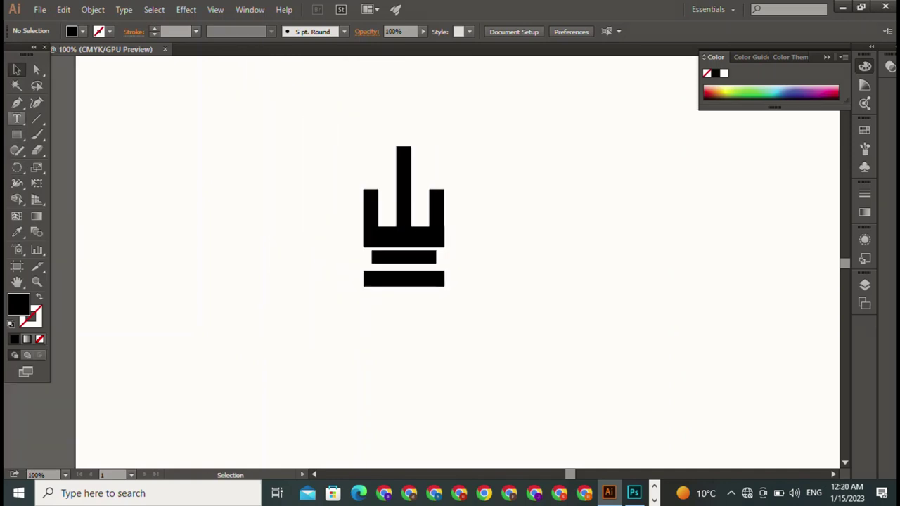
pyautogui.press('t')
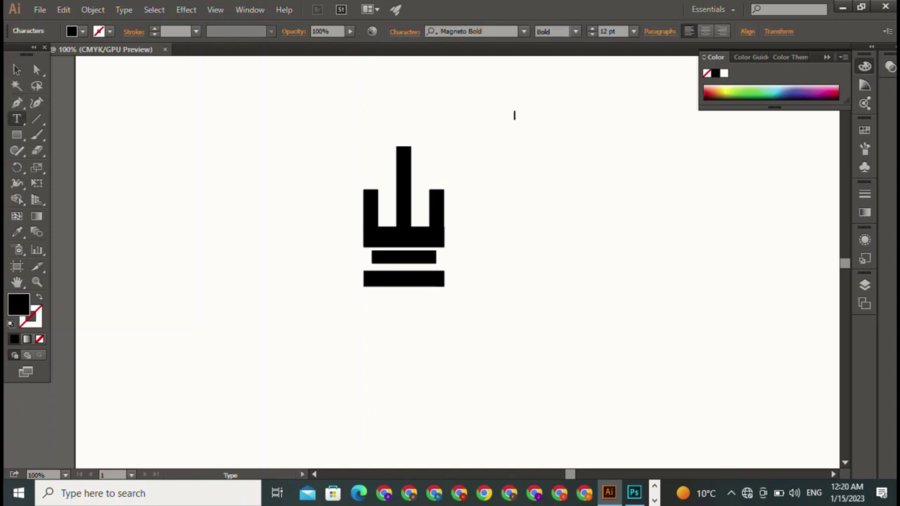
pyautogui.click(514, 115)
pyautogui.write('9')
pyautogui.write(' 9')
pyautogui.press('BackSpace')
pyautogui.press('BackSpace')
pyautogui.write('T')
pyautogui.press('Escape')
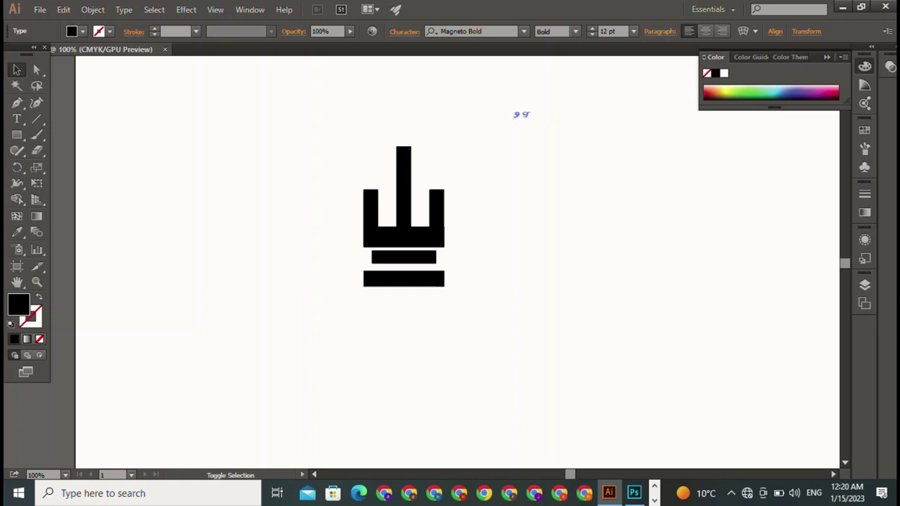
# Scale the '9 T' text to 185 pt and select the T character
pyautogui.moveTo(533, 122); pyautogui.dragTo(692, 220)
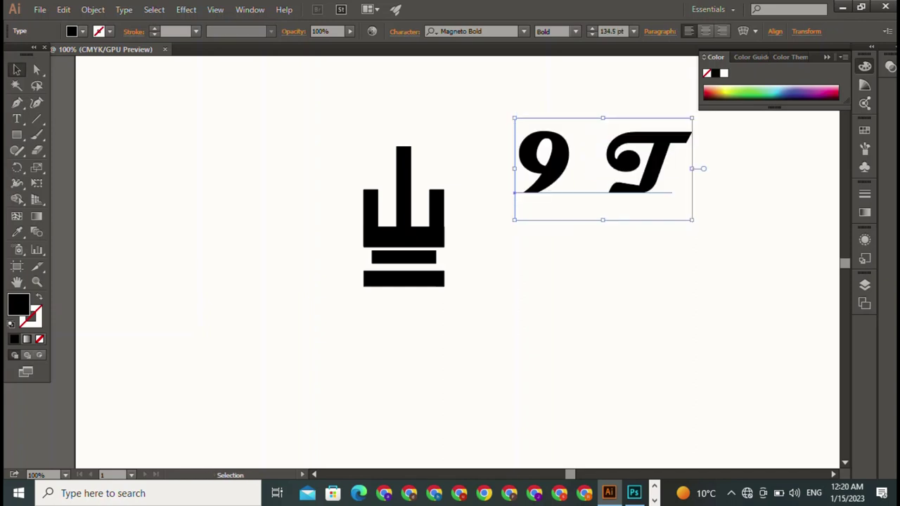
pyautogui.moveTo(692, 220); pyautogui.dragTo(758, 257)
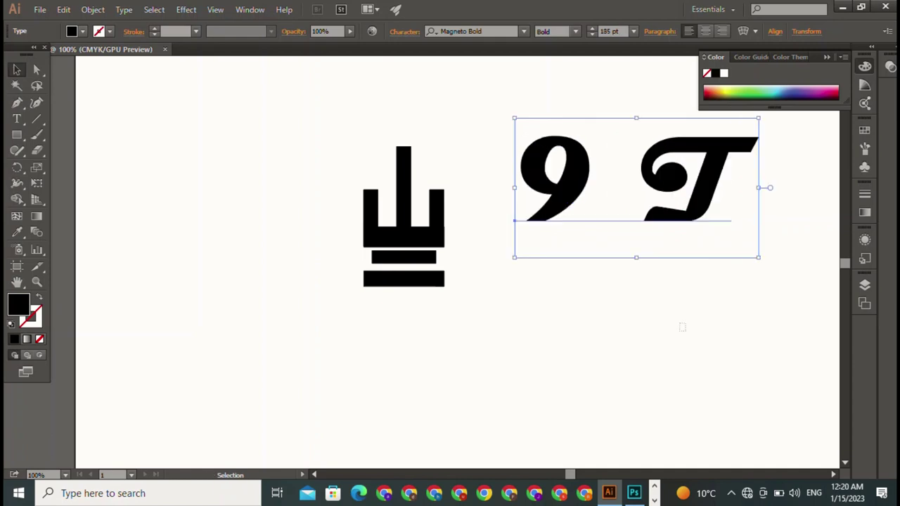
pyautogui.press('t')
pyautogui.click(641, 183)
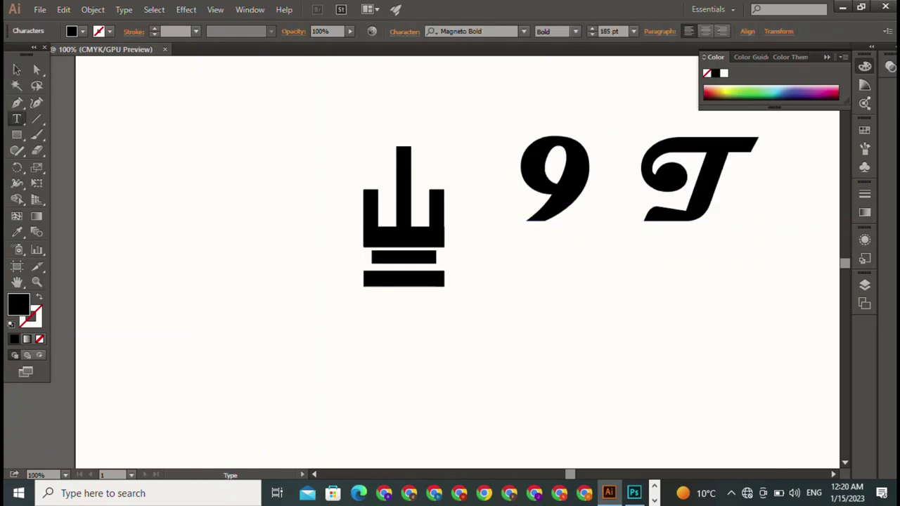
pyautogui.hotkey('shift', 'Right')
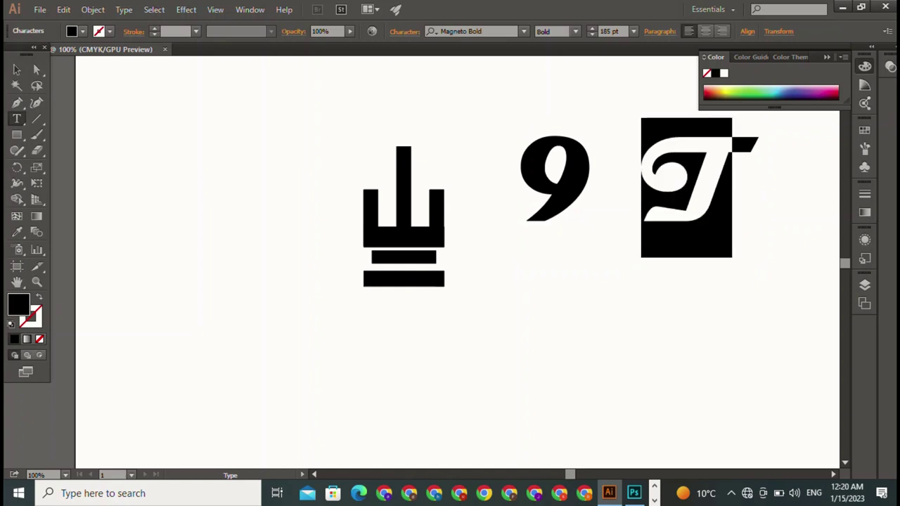
pyautogui.click(495, 32)
pyautogui.write('ho')
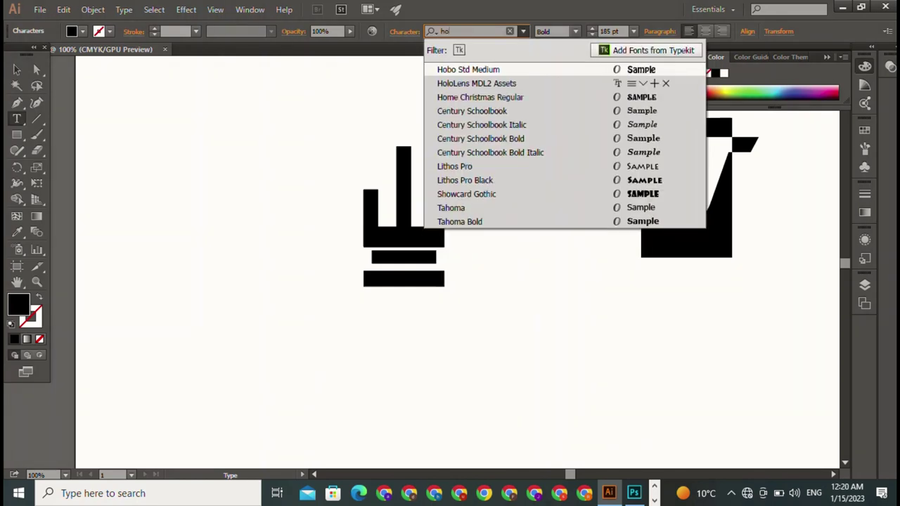
pyautogui.press('Down')
pyautogui.press('Down')
pyautogui.press('Return')
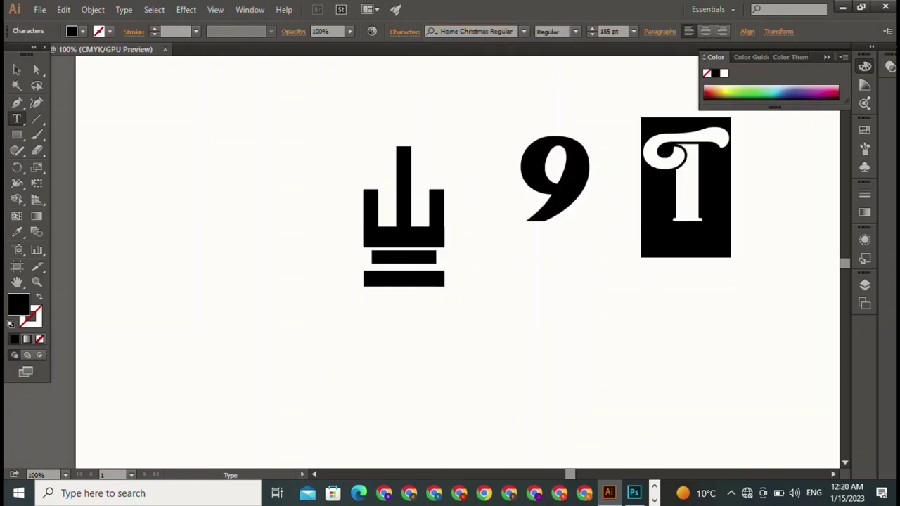
pyautogui.click(524, 31)
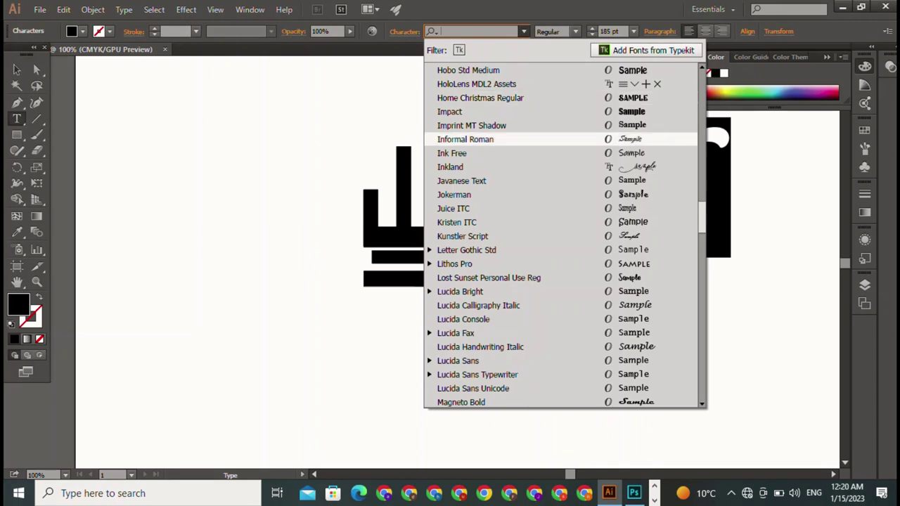
pyautogui.click(464, 165)
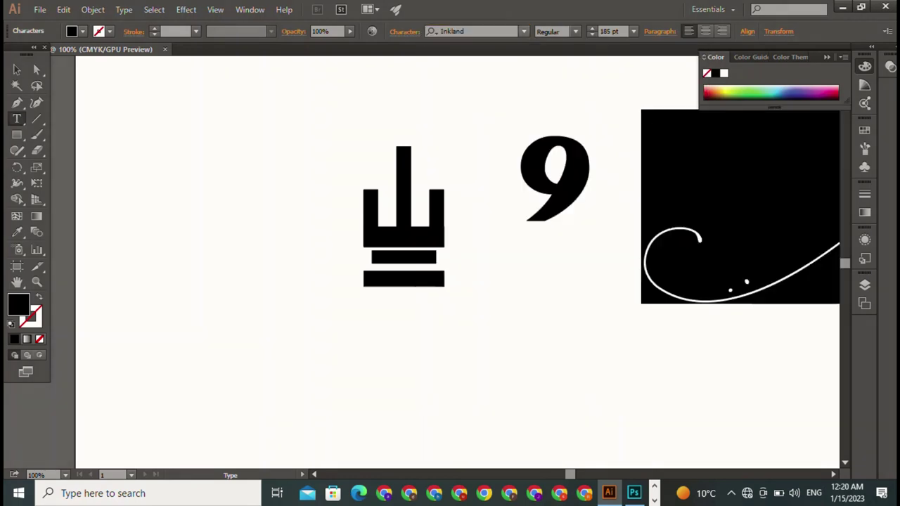
pyautogui.click(524, 31)
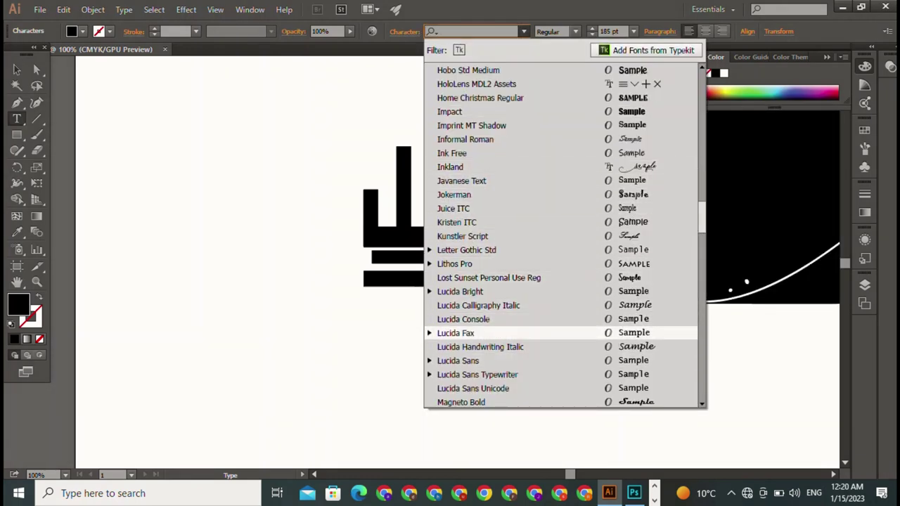
pyautogui.click(461, 402)
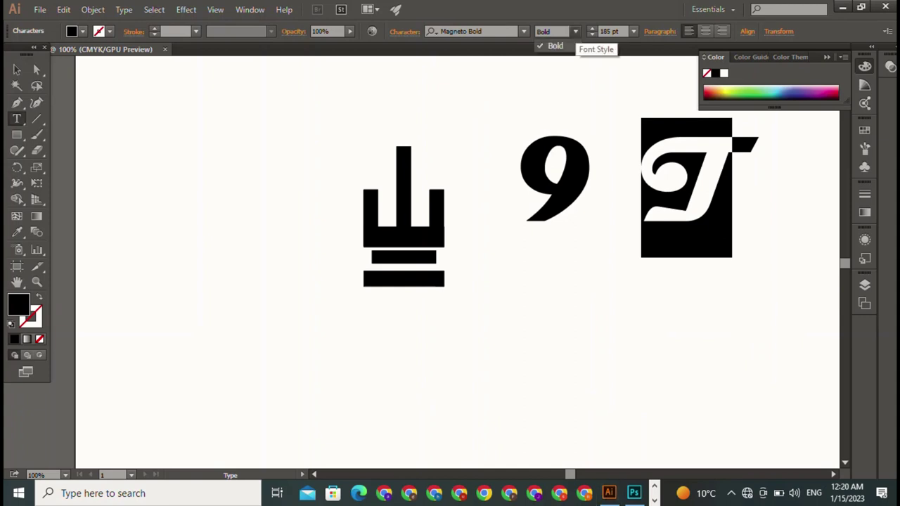
# Shrink the '9 T' lettering to 113.5 pt and set it just right of the mark
pyautogui.press('Escape')
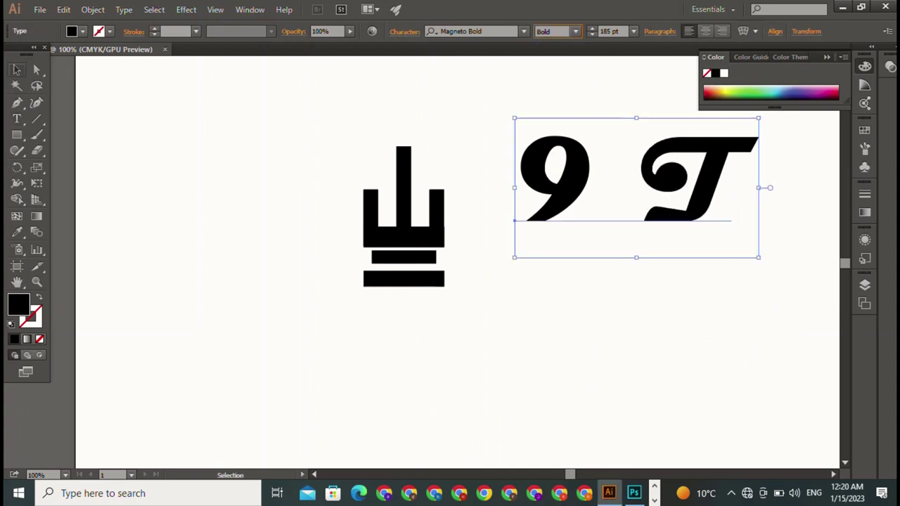
pyautogui.hotkey('ctrl', 'shift', 'a')
pyautogui.keyDown('shift'); pyautogui.click(556, 176); pyautogui.keyUp('shift')
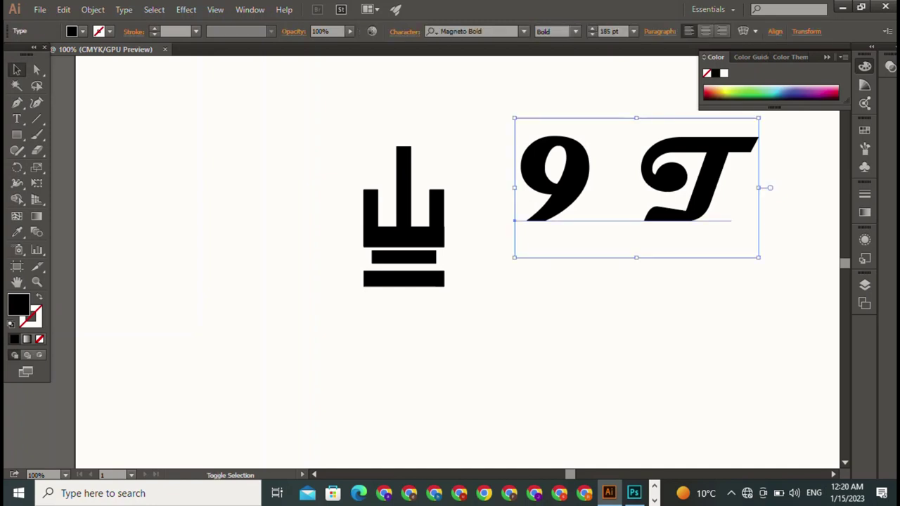
pyautogui.moveTo(758, 257); pyautogui.dragTo(664, 203)
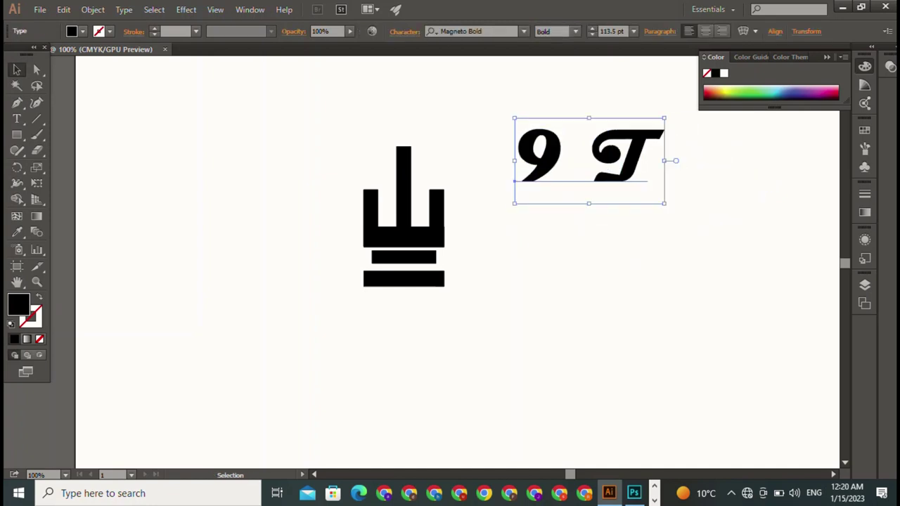
pyautogui.moveTo(537, 151); pyautogui.dragTo(477, 228)
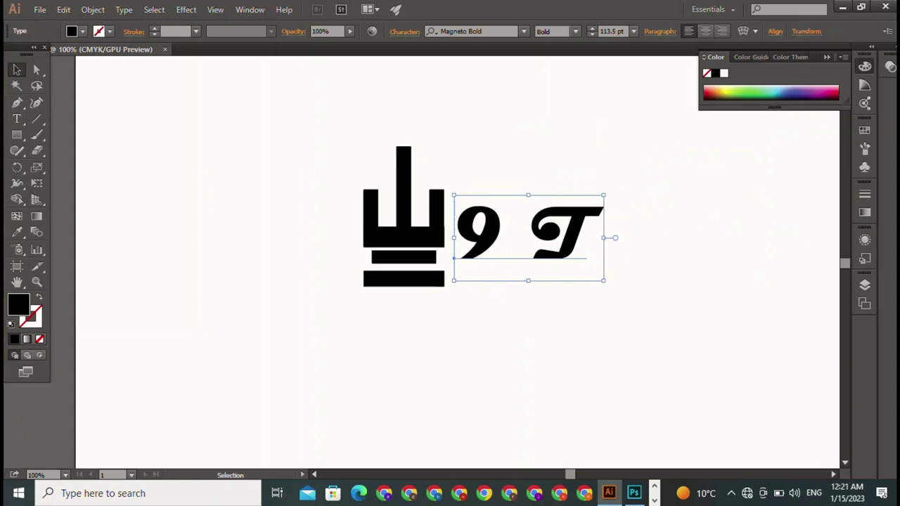
# Slightly widen one horizontal bar of the mark
pyautogui.click(436, 218)
pyautogui.click(404, 237)
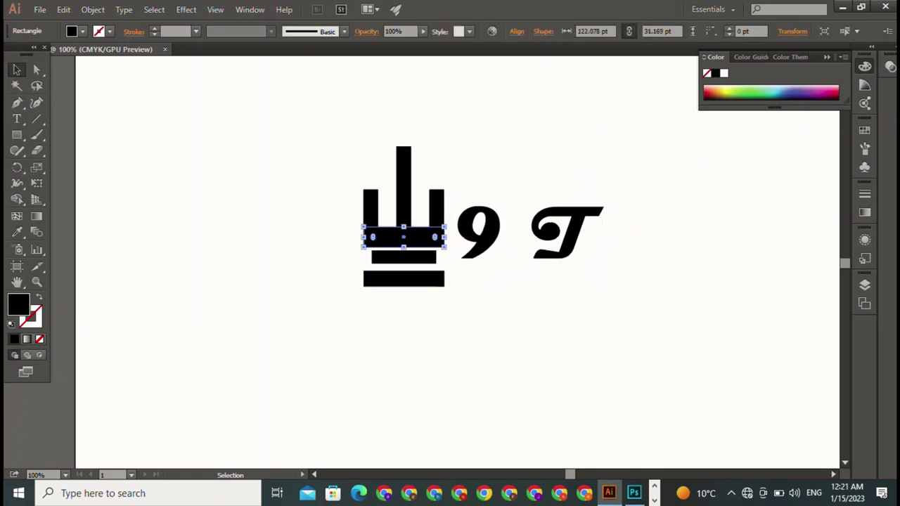
pyautogui.moveTo(444, 237); pyautogui.dragTo(445, 237)
pyautogui.hotkey('ctrl', 'shift', 'a')
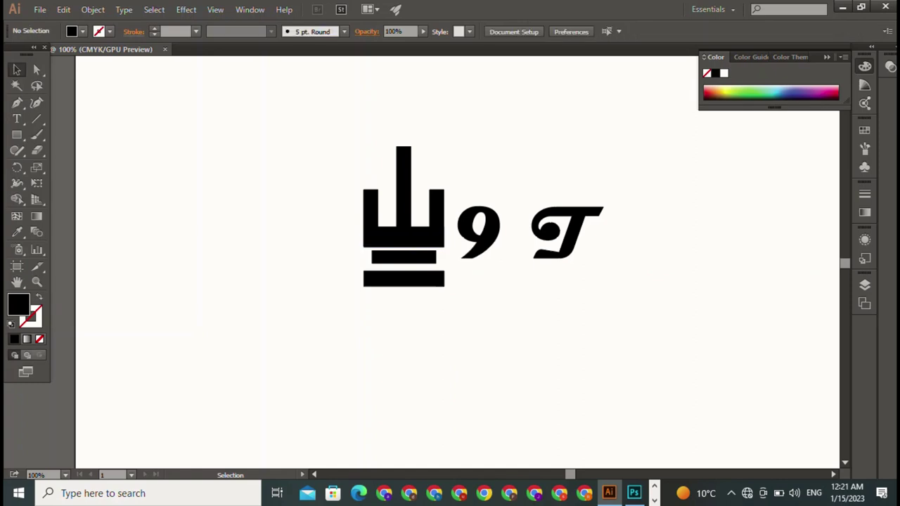
pyautogui.hscroll(5, 450, 260)
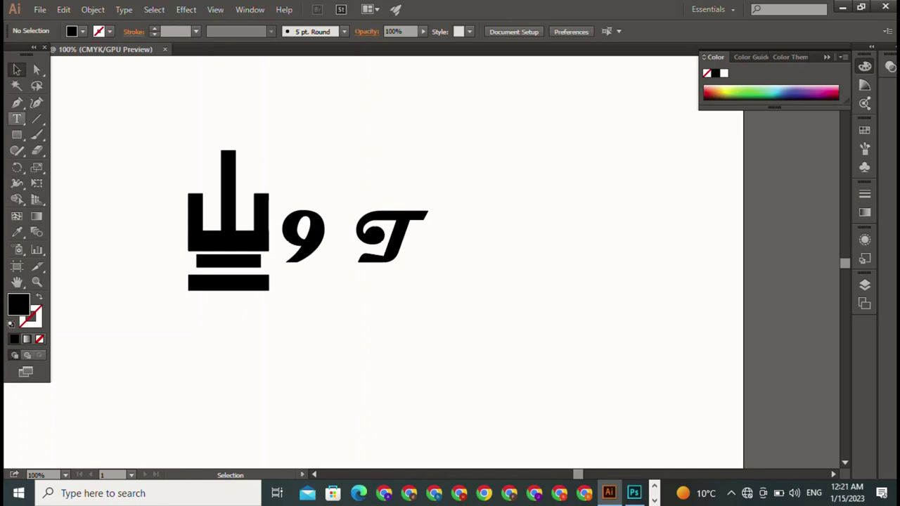
pyautogui.press('t')
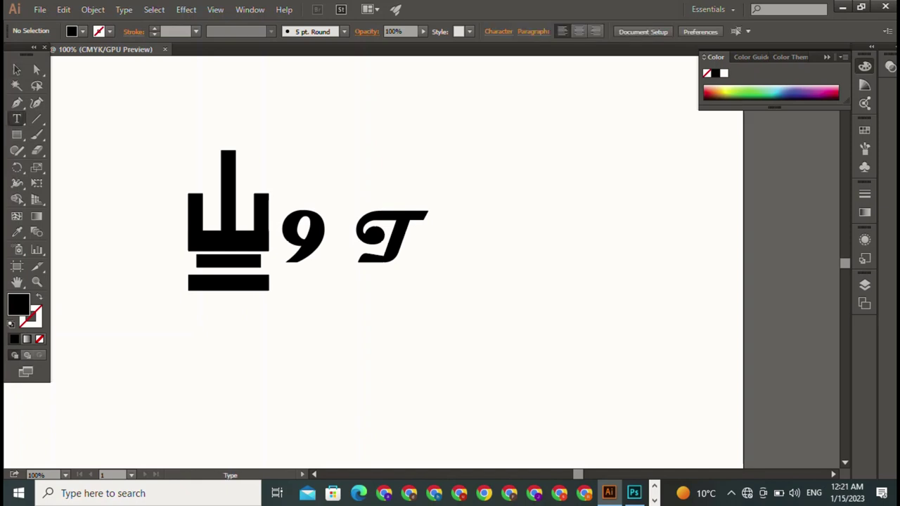
pyautogui.press('p')
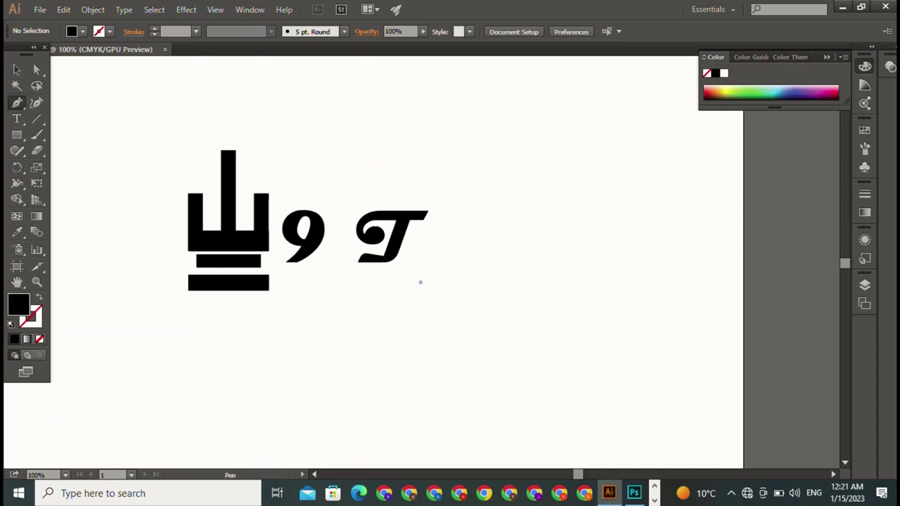
# Pen-draw a thin closed crescent swoosh rising right from the T's foot and shift it left
pyautogui.moveTo(563, 191); pyautogui.dragTo(570, 169)
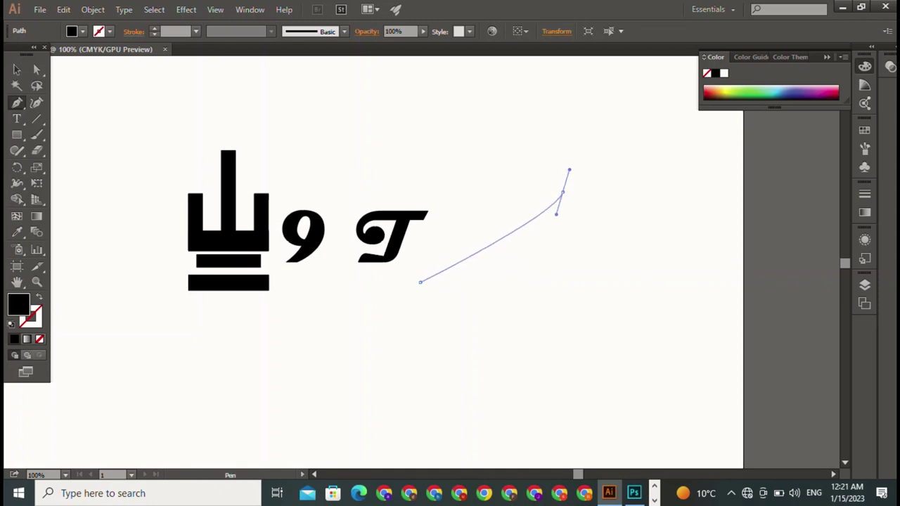
pyautogui.click(563, 191)
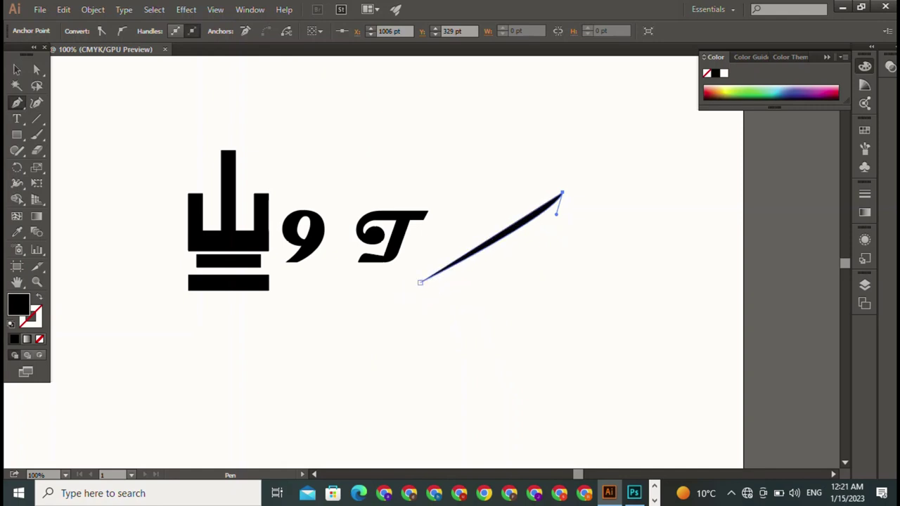
pyautogui.moveTo(420, 283)
pyautogui.mouseDown()
pyautogui.moveTo(445, 292)
pyautogui.moveTo(537, 270)
pyautogui.mouseUp()
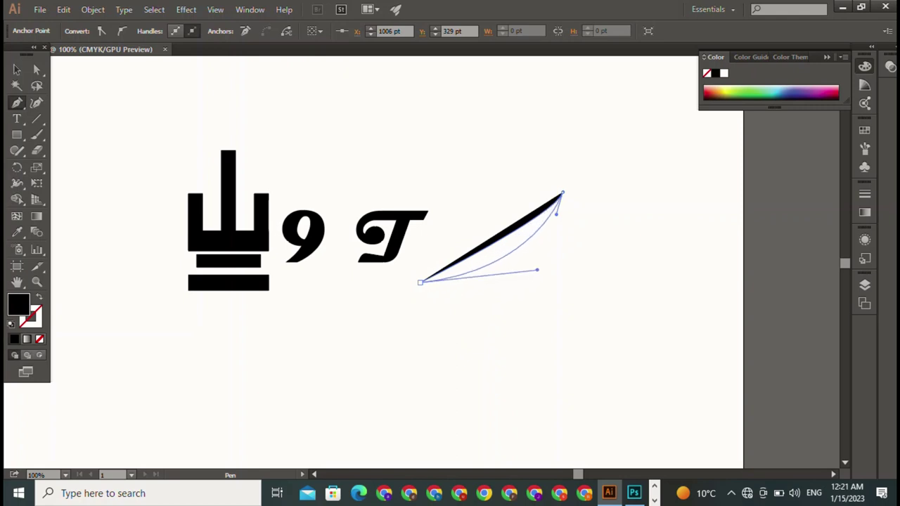
pyautogui.moveTo(538, 270); pyautogui.dragTo(543, 257)
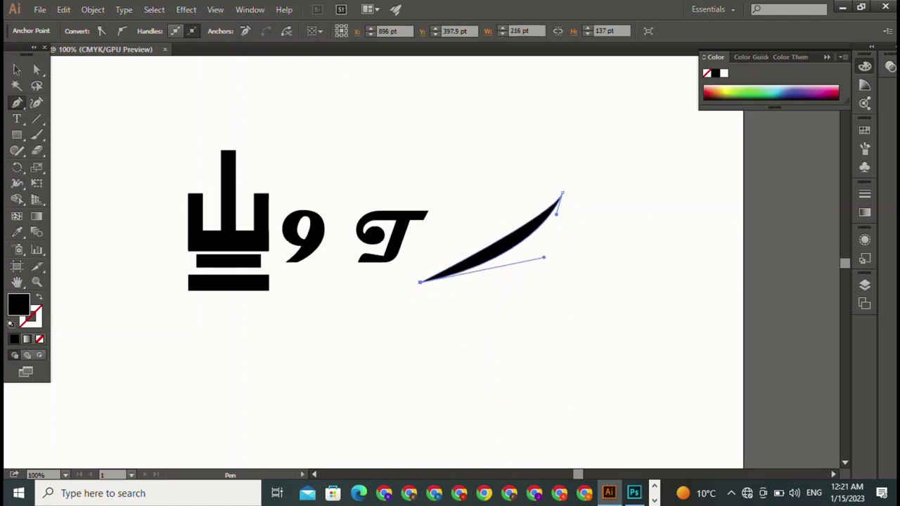
pyautogui.press('v')
pyautogui.hotkey('ctrl', 'shift', 'a')
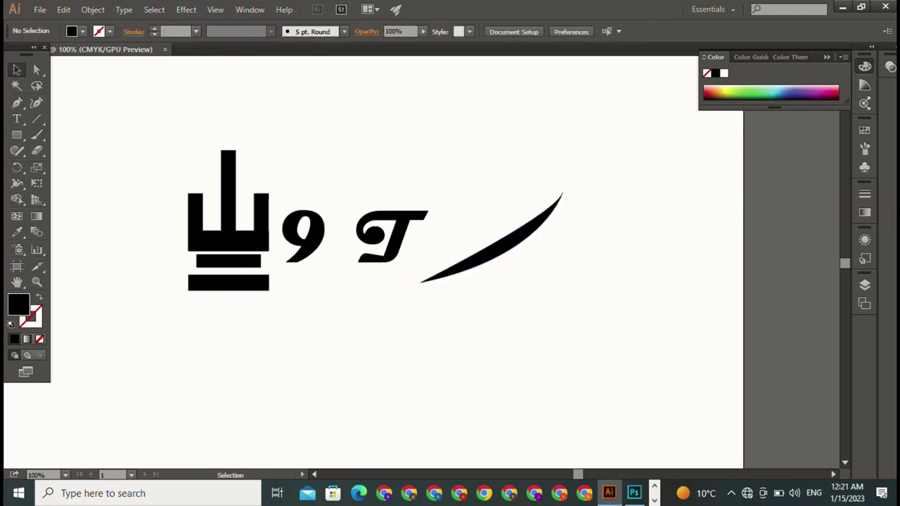
pyautogui.moveTo(492, 238); pyautogui.dragTo(470, 238)
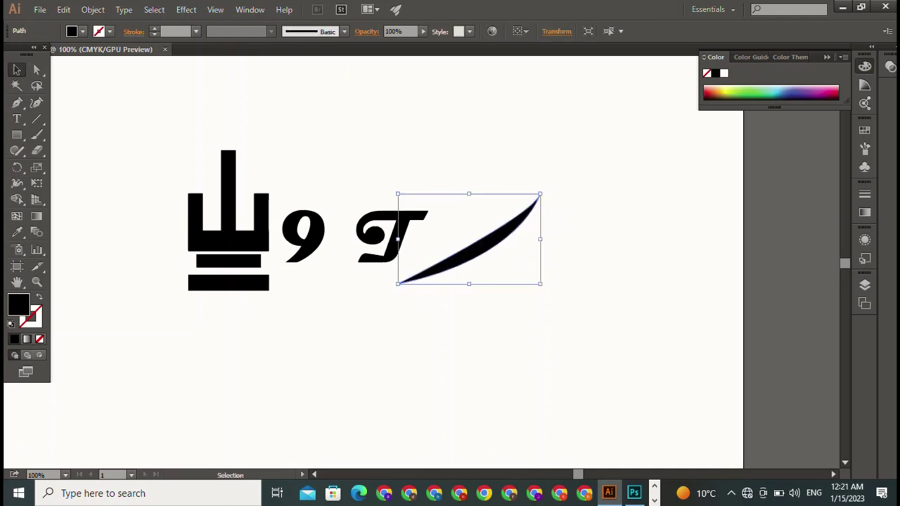
pyautogui.click(17, 102)
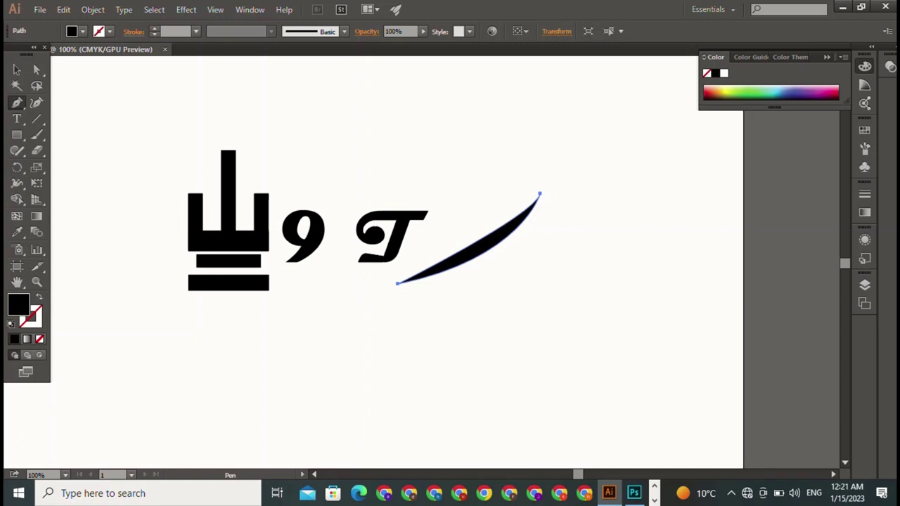
pyautogui.click(272, 94)
# Finish a small slanted tick shape and duplicate it to its right
pyautogui.click(292, 108)
pyautogui.click(271, 95)
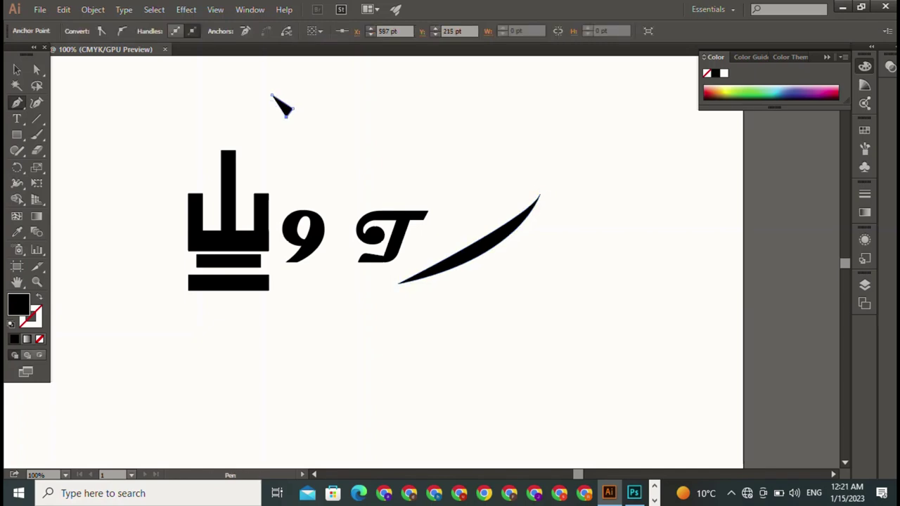
pyautogui.click(272, 94)
pyautogui.click(272, 94)
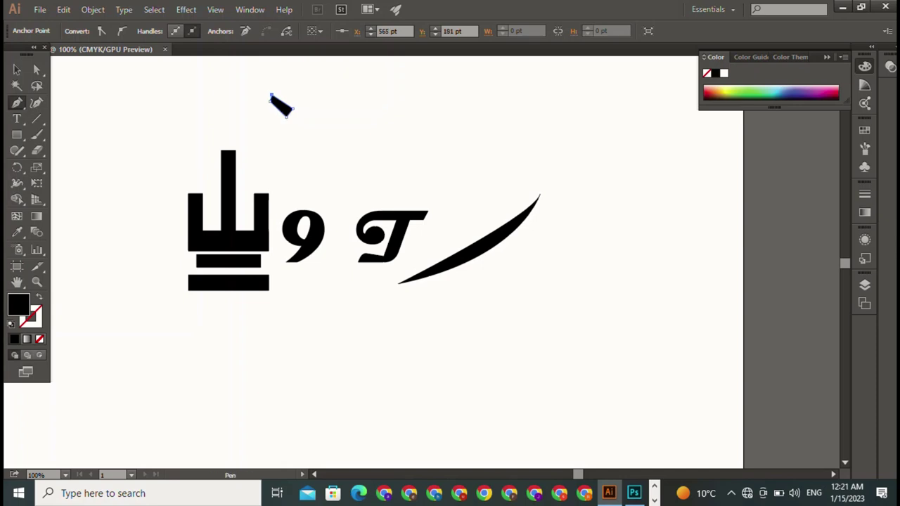
pyautogui.press('v')
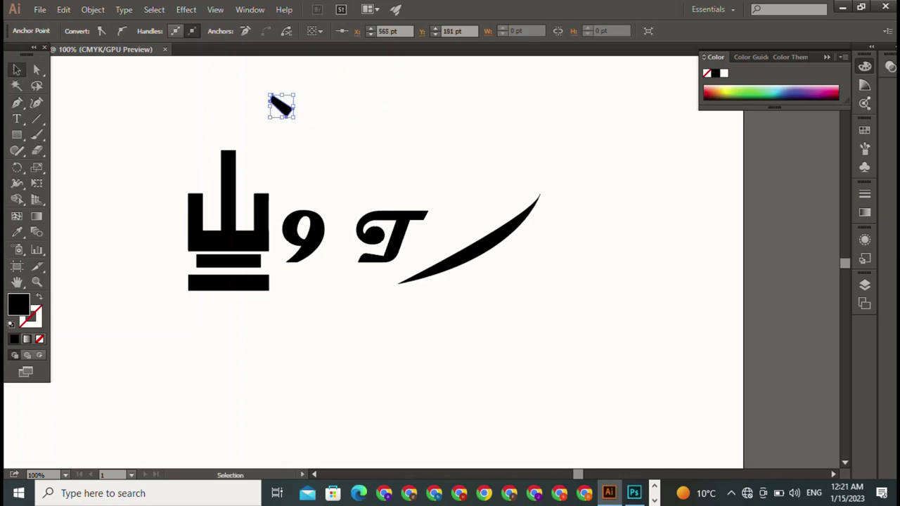
pyautogui.moveTo(281, 106); pyautogui.dragTo(329, 105)
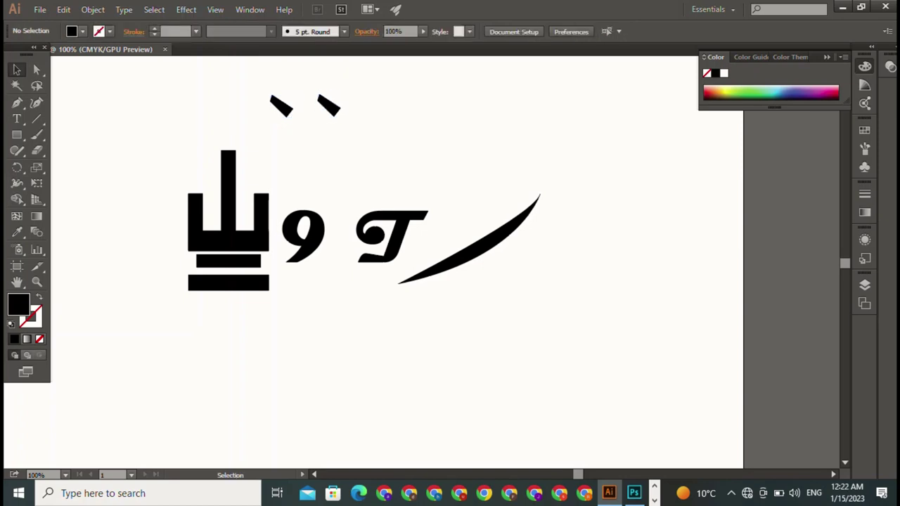
# Pair the two ticks side by side and move them above the swoosh beside the T
pyautogui.moveTo(261, 86); pyautogui.dragTo(348, 125)
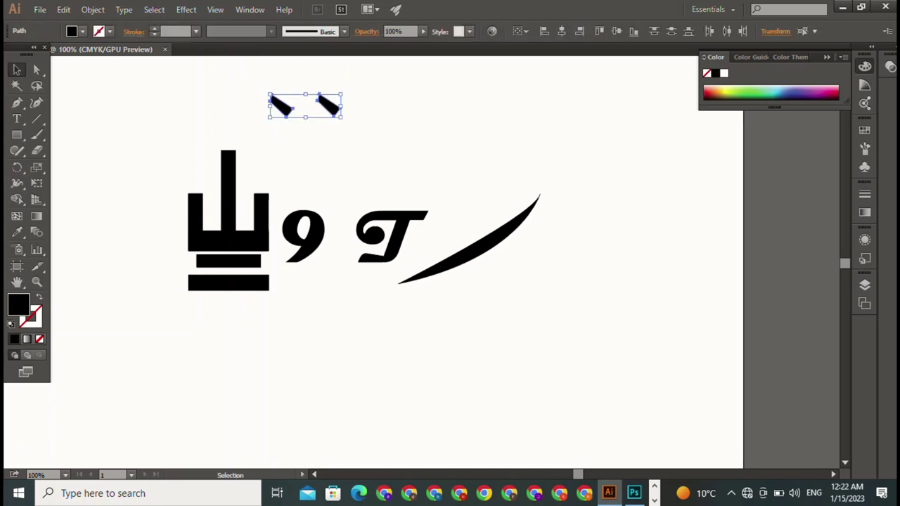
pyautogui.click(379, 140)
pyautogui.moveTo(328, 104); pyautogui.dragTo(306, 100)
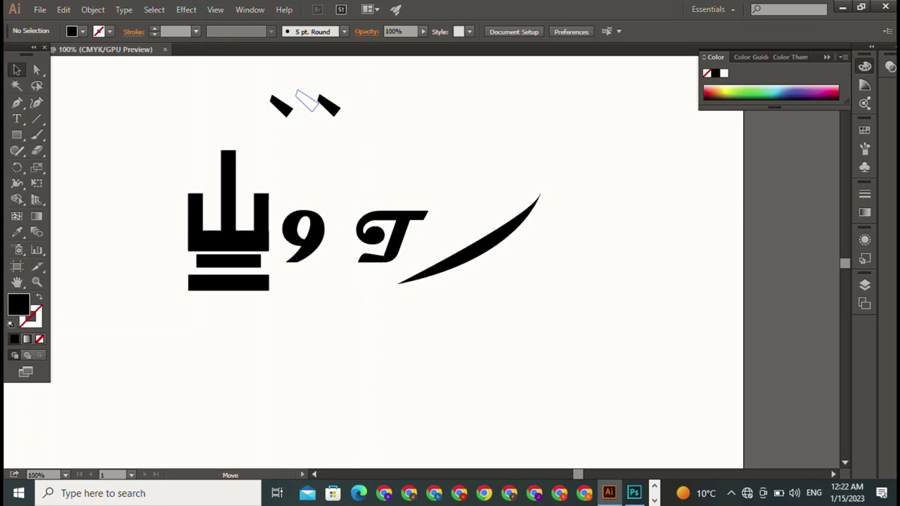
pyautogui.moveTo(261, 81); pyautogui.dragTo(358, 123)
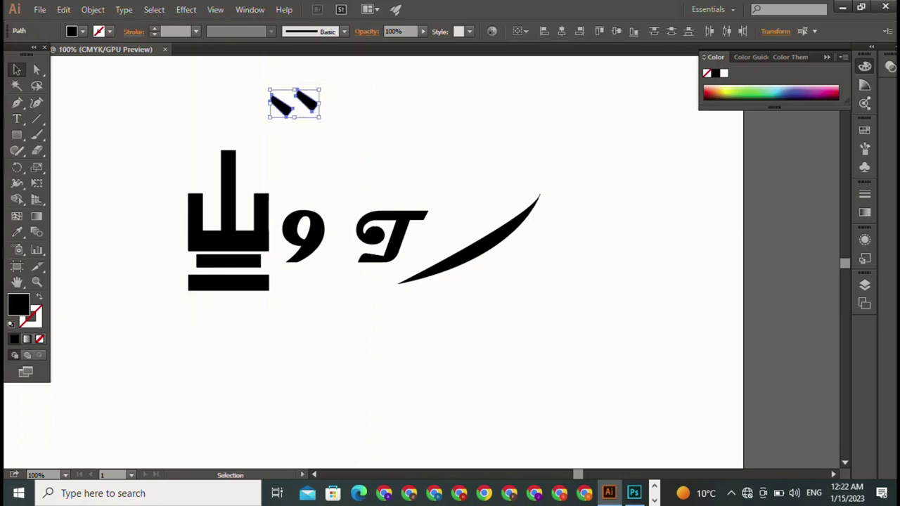
pyautogui.moveTo(294, 103); pyautogui.dragTo(460, 207)
pyautogui.click(507, 155)
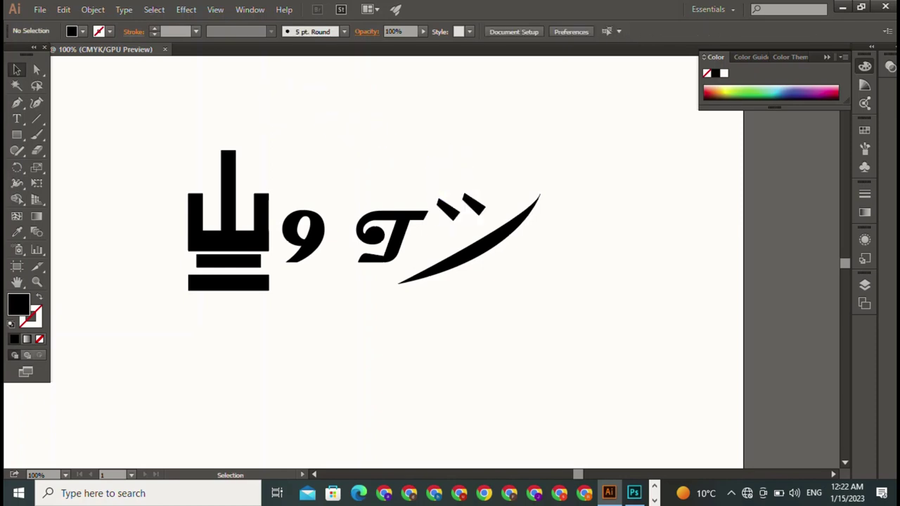
pyautogui.moveTo(422, 246); pyautogui.dragTo(340, 225)
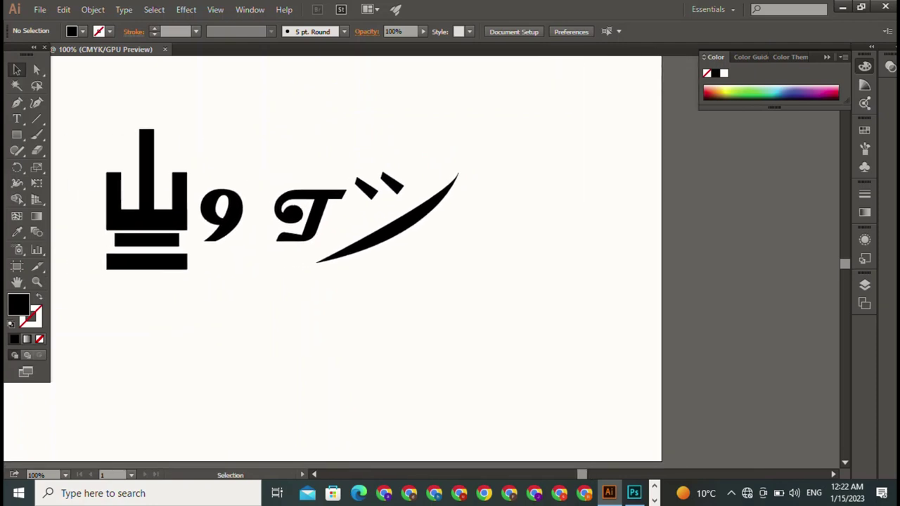
# Add 'DARK' lettering, enlarged to about 72 pt, to the right of the swoosh's end
pyautogui.click(17, 119)
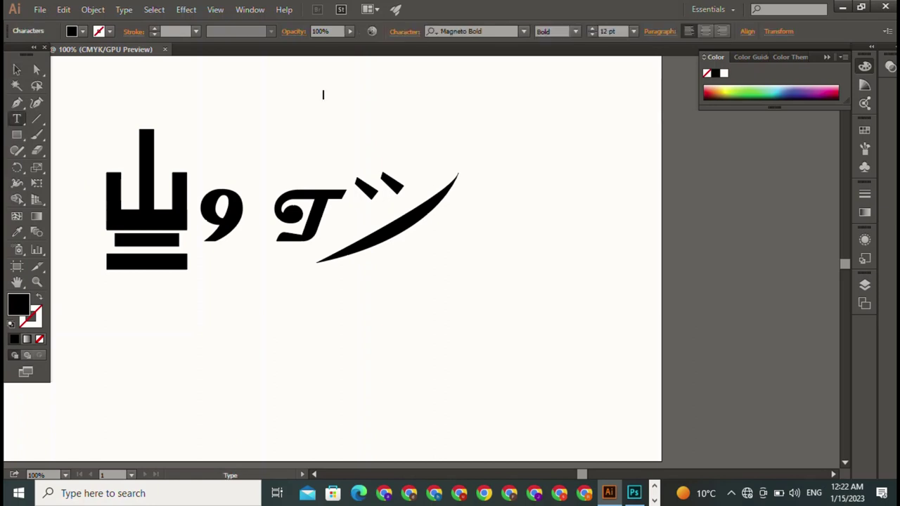
pyautogui.write('DAR')
pyautogui.write('K')
pyautogui.press('Escape')
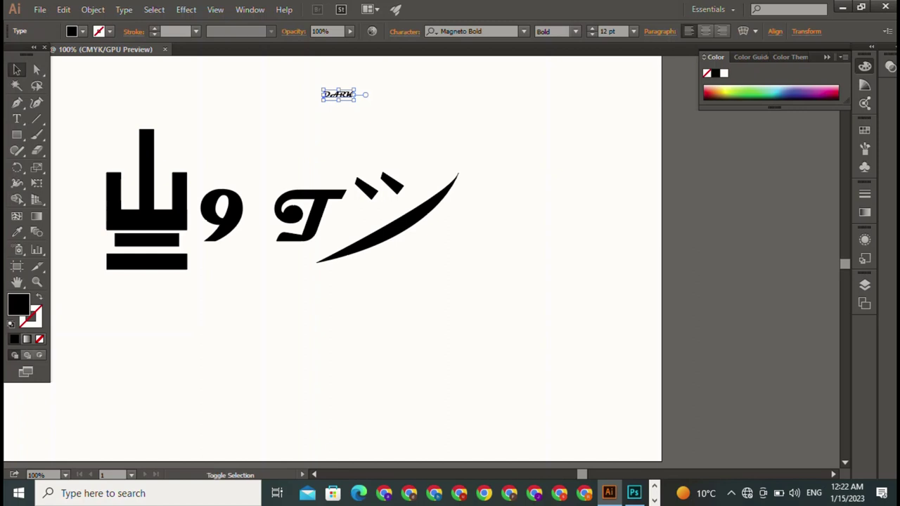
pyautogui.moveTo(355, 101); pyautogui.dragTo(505, 148)
pyautogui.moveTo(323, 131)
pyautogui.mouseDown()
pyautogui.moveTo(466, 252)
pyautogui.moveTo(453, 238)
pyautogui.mouseUp()
pyautogui.hotkey('ctrl', 'shift', 'a')
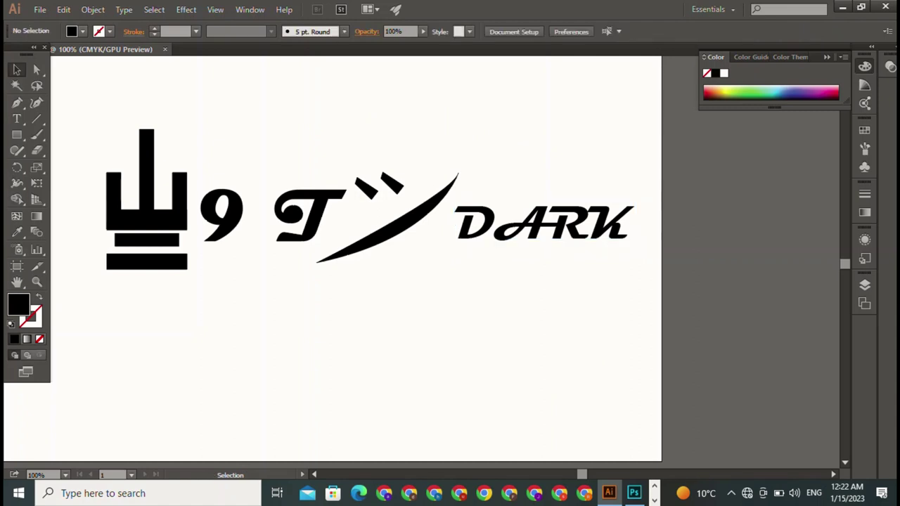
# Place a duplicate of the left stacked-bar mark to the right of DARK
pyautogui.moveTo(103, 117); pyautogui.dragTo(189, 289)
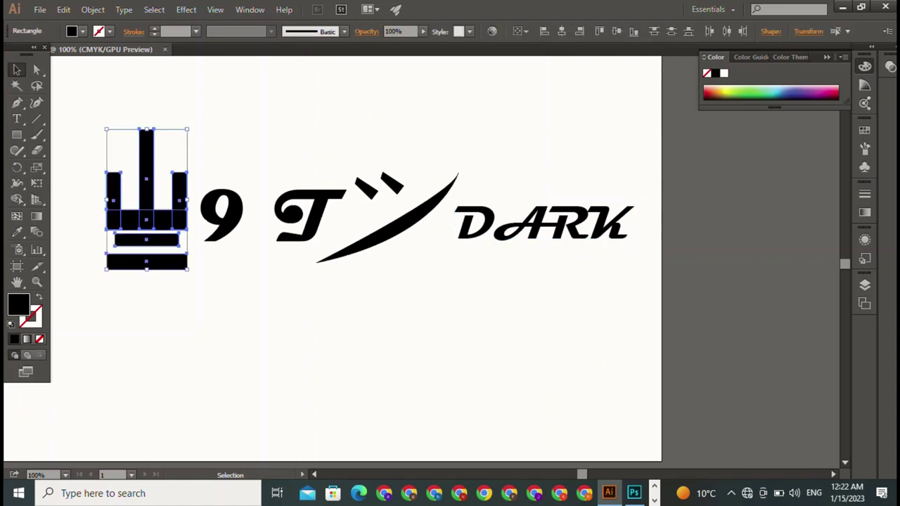
pyautogui.moveTo(146, 211)
pyautogui.mouseDown()
pyautogui.moveTo(408, 355)
pyautogui.moveTo(694, 206)
pyautogui.mouseUp()
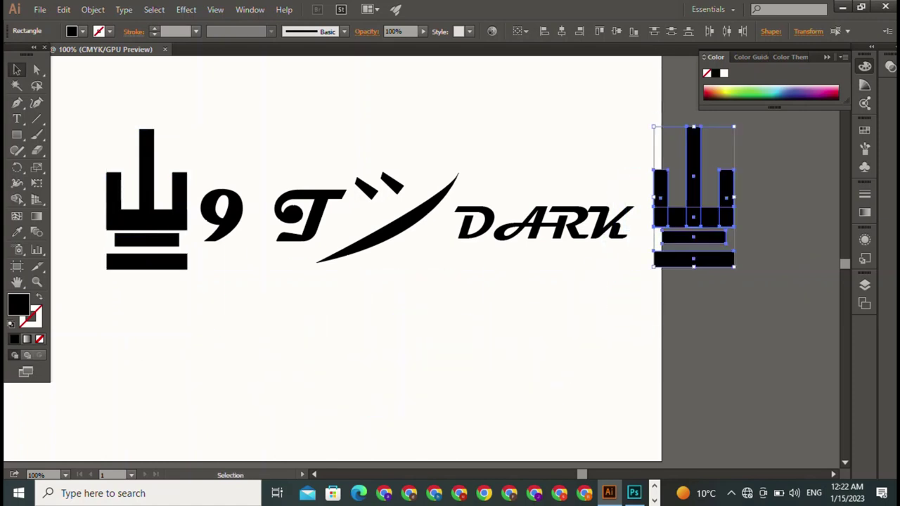
pyautogui.moveTo(104, 104); pyautogui.dragTo(654, 308)
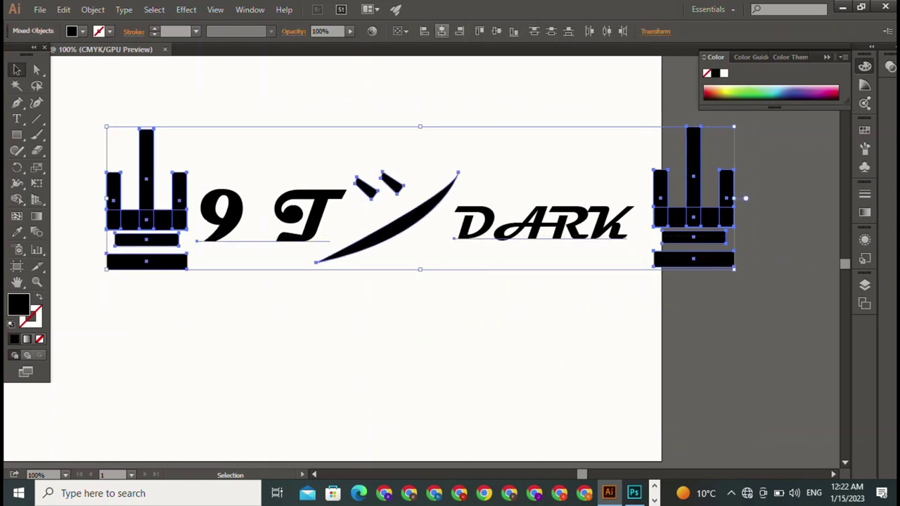
# Try the Align panel's align and distribute options on all the logo pieces
pyautogui.click(442, 31)
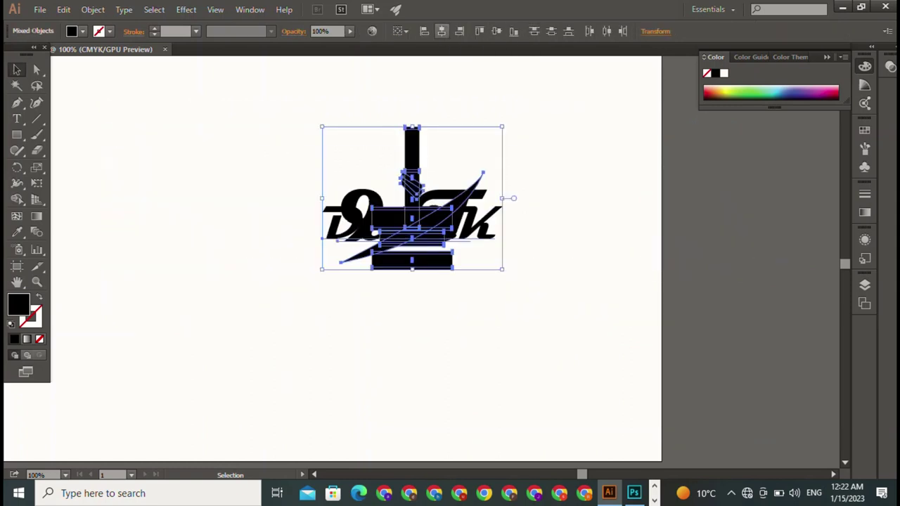
pyautogui.click(424, 31)
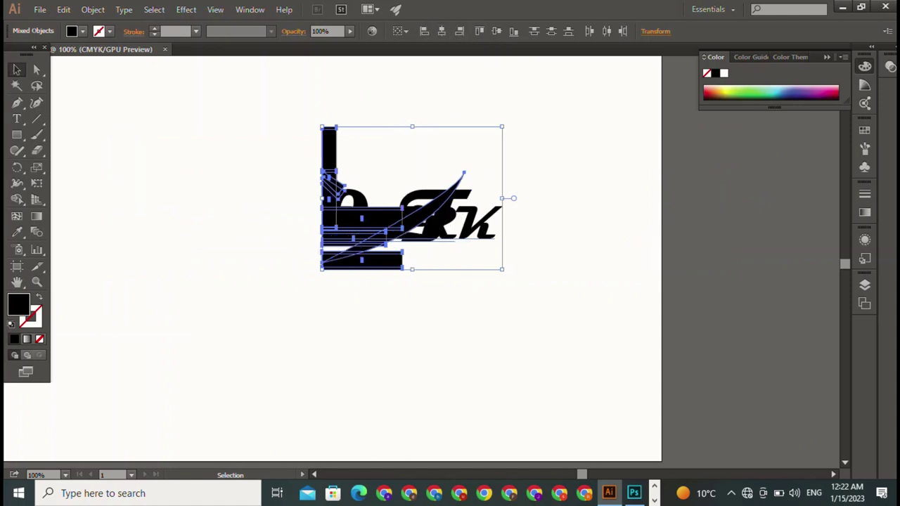
pyautogui.click(478, 31)
pyautogui.click(496, 31)
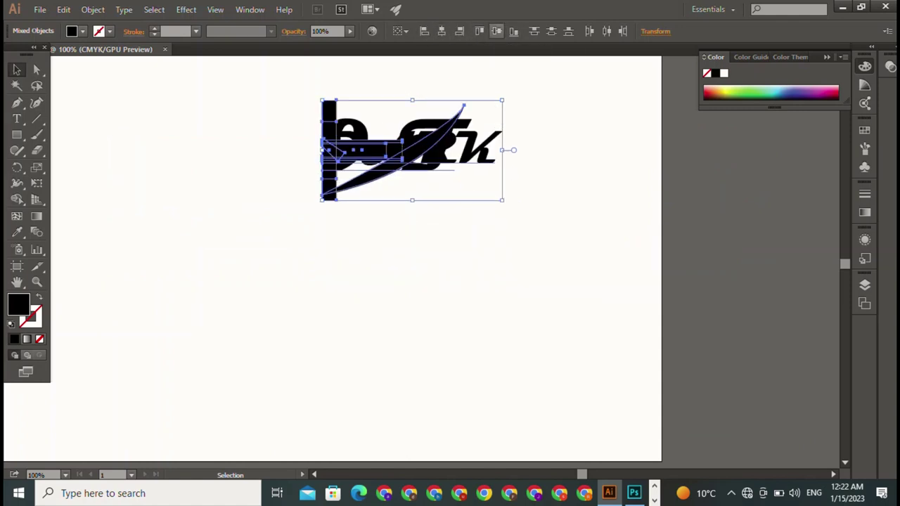
pyautogui.click(534, 31)
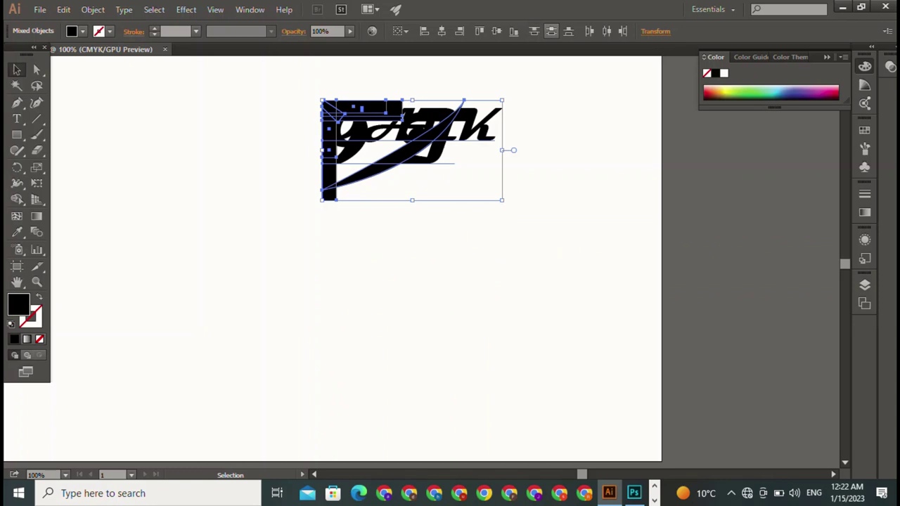
pyautogui.click(589, 31)
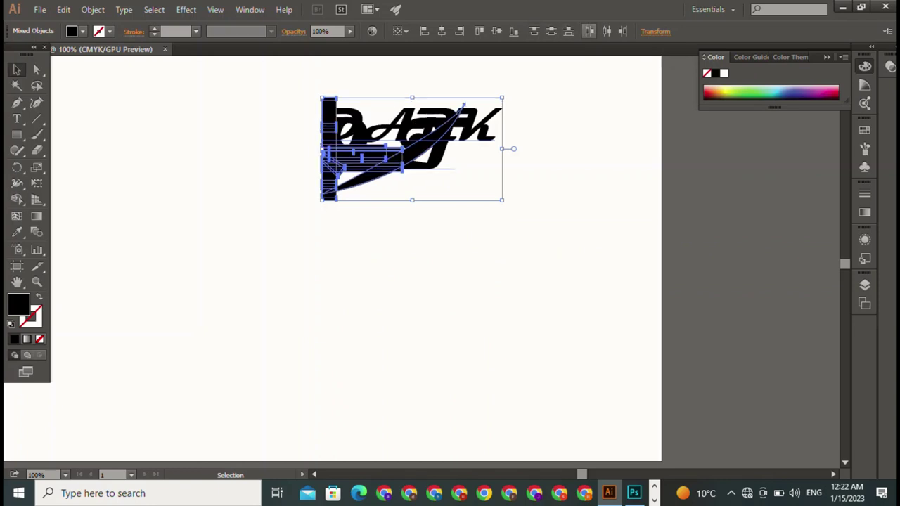
pyautogui.click(606, 31)
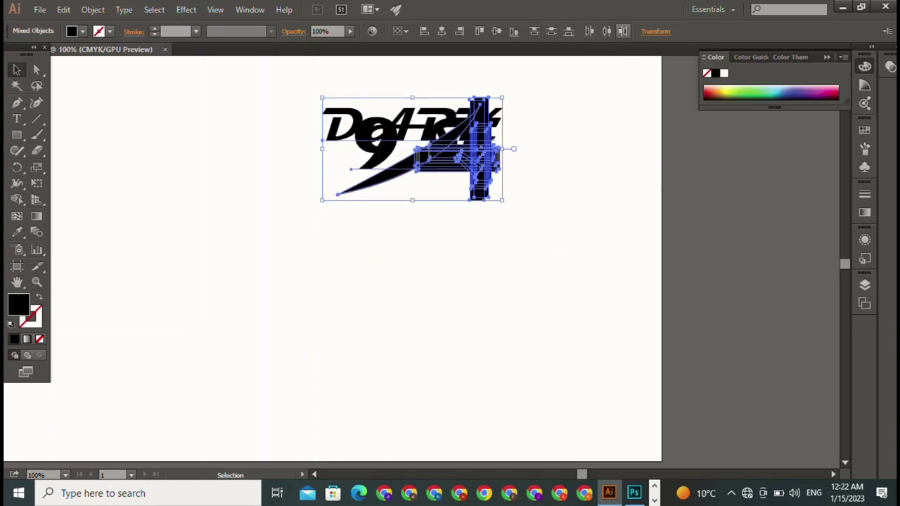
pyautogui.click(496, 31)
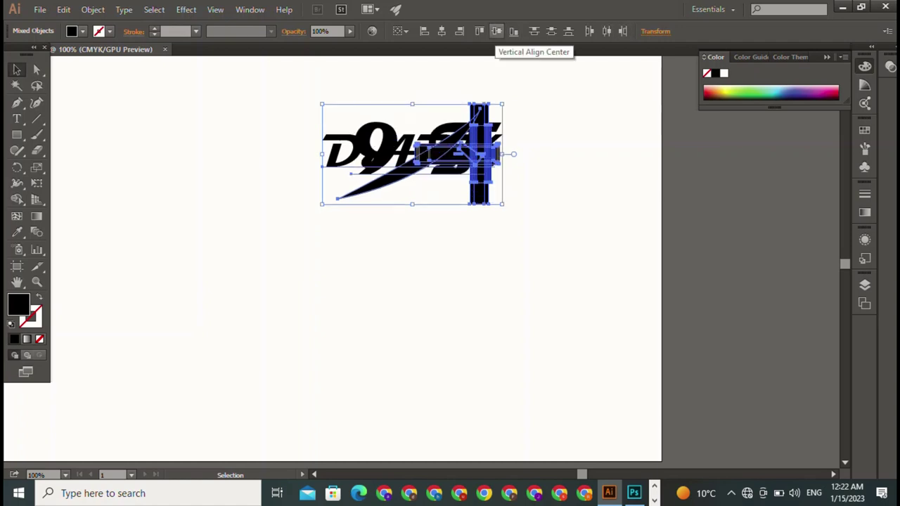
# Undo the alignment changes to restore the original spread-out logo layout
pyautogui.hotkey('ctrl', 'z')
pyautogui.hotkey('ctrl', 'z')
pyautogui.hotkey('ctrl', 'z')
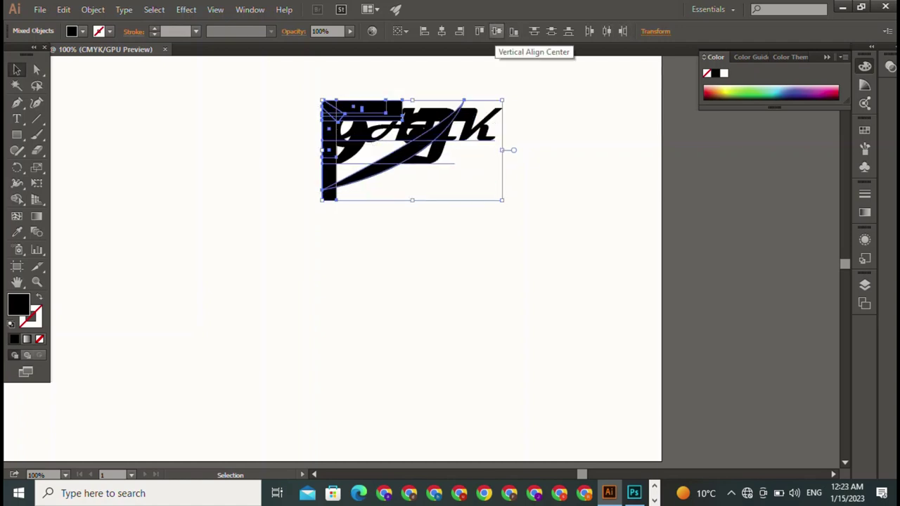
pyautogui.hotkey('ctrl', 'z')
pyautogui.hotkey('ctrl', 'z')
pyautogui.hotkey('ctrl', 'z')
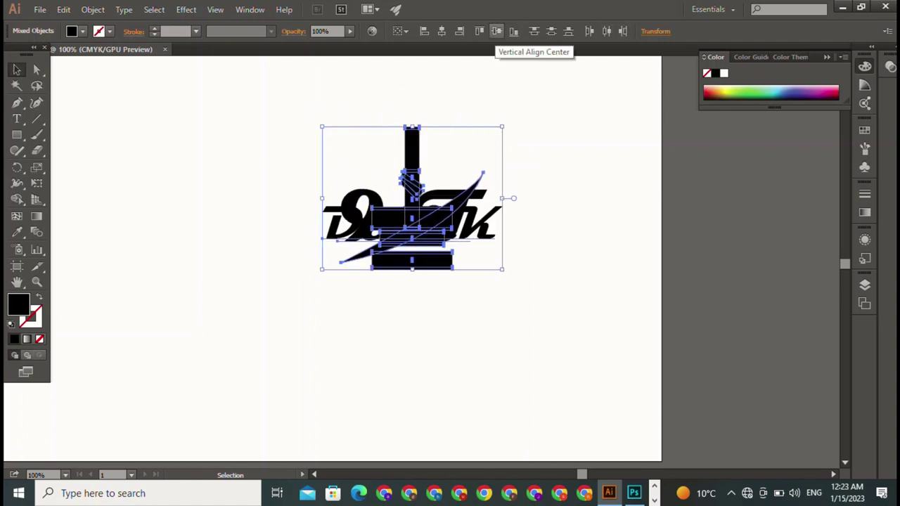
pyautogui.hotkey('ctrl', 'z')
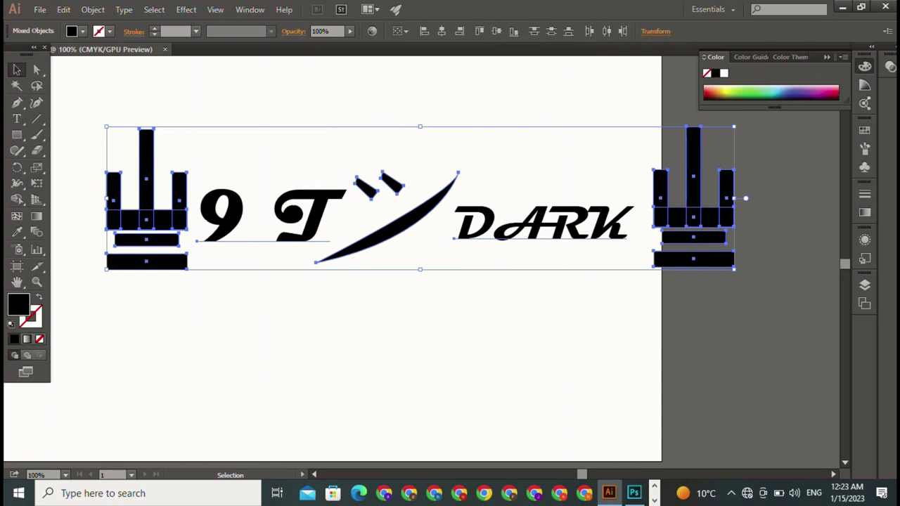
pyautogui.hotkey('ctrl', 'shift', 'a')
# Select all the logo artwork, including both stacked-bar marks
pyautogui.moveTo(96, 129)
pyautogui.mouseDown()
pyautogui.moveTo(133, 147)
pyautogui.moveTo(794, 296)
pyautogui.mouseUp()
pyautogui.hotkey('ctrl', 'shift', 'a')
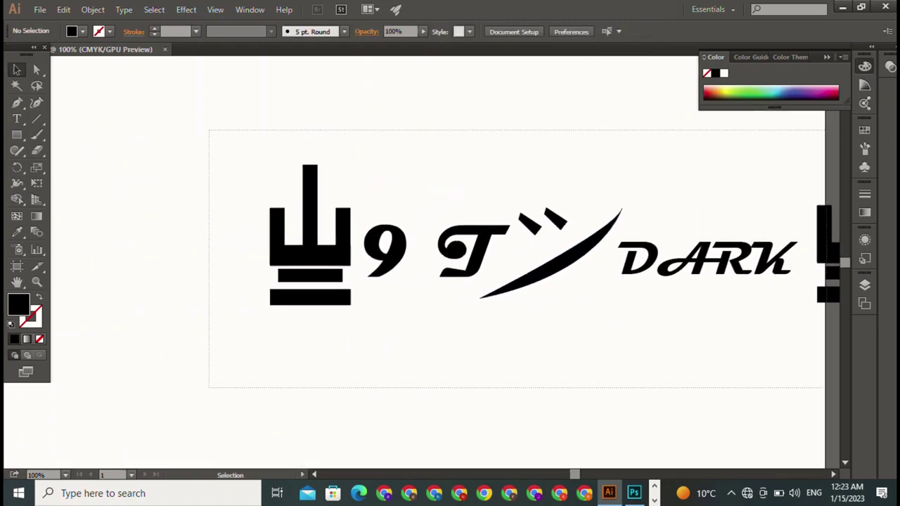
pyautogui.hotkey('ctrl', 'a')
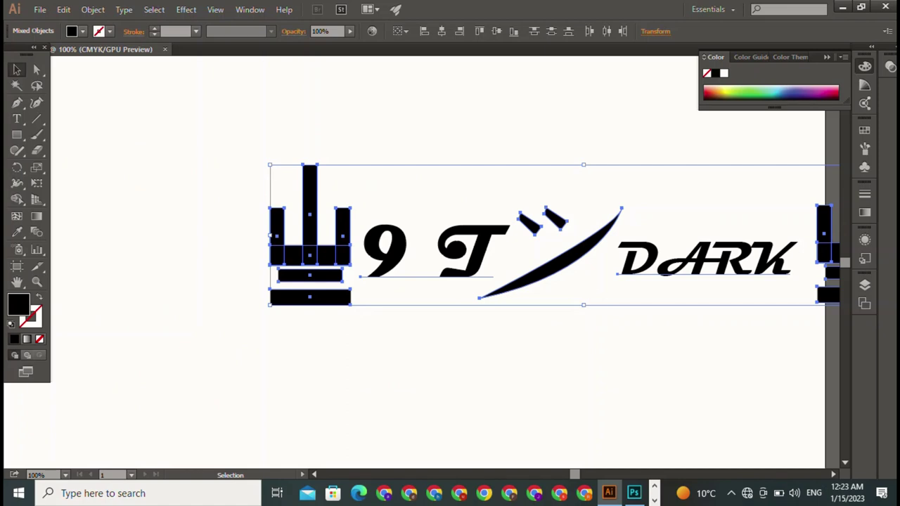
pyautogui.hotkey('ctrl', 'shift', 'a')
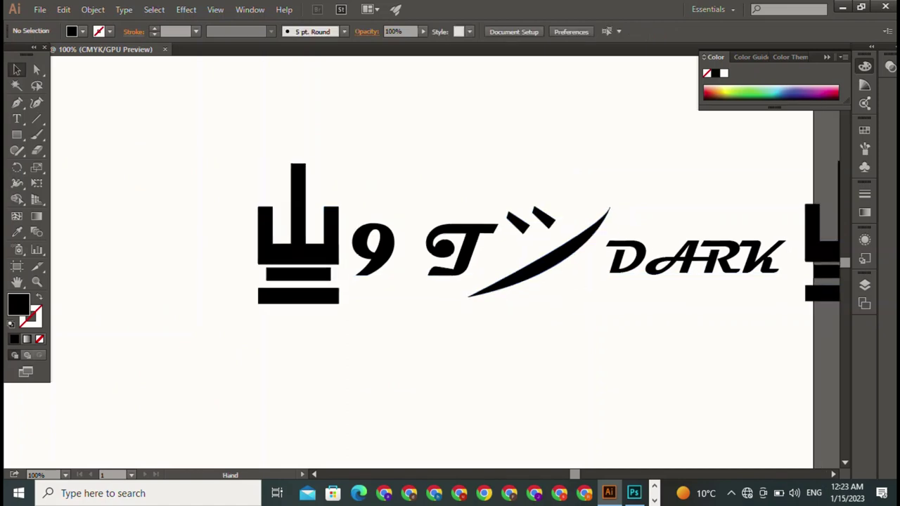
pyautogui.press('p')
pyautogui.press('v')
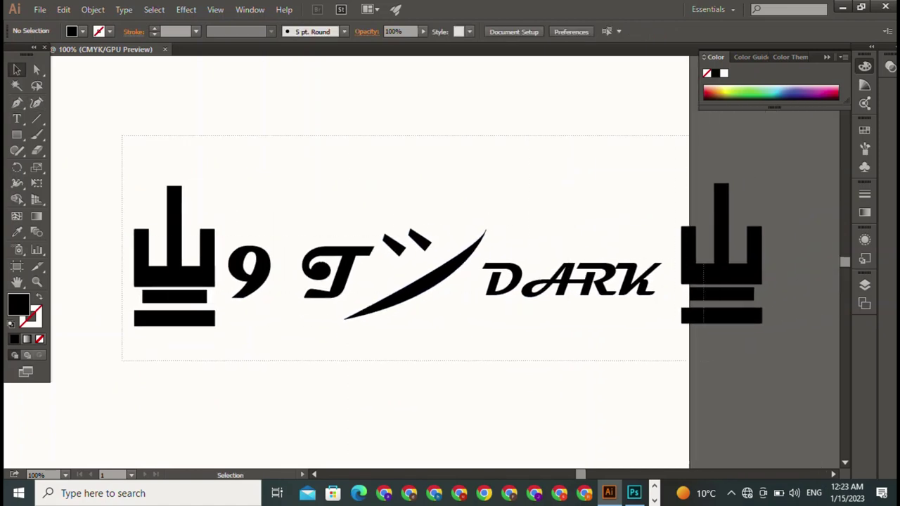
pyautogui.moveTo(121, 136); pyautogui.dragTo(683, 378)
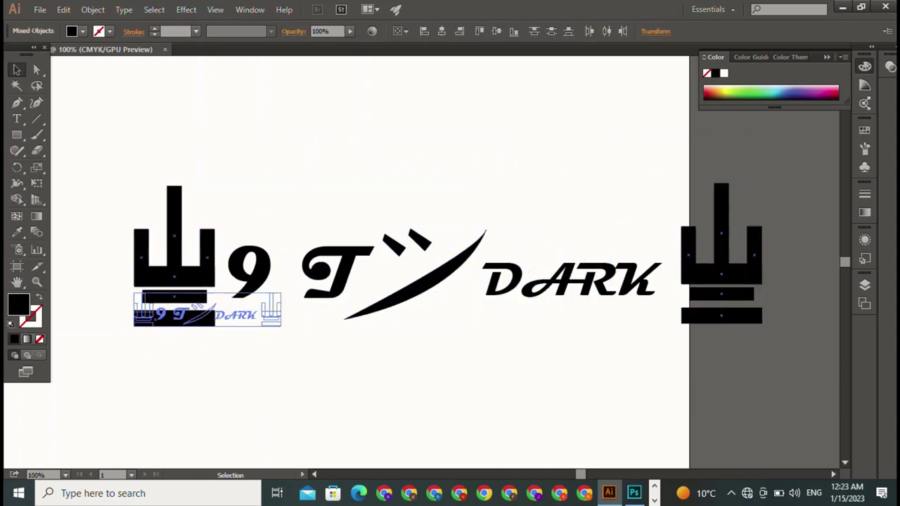
# Scale the whole logo down to a small size and centre it on the artboard
pyautogui.moveTo(774, 255); pyautogui.dragTo(269, 313)
pyautogui.moveTo(196, 313); pyautogui.dragTo(456, 229)
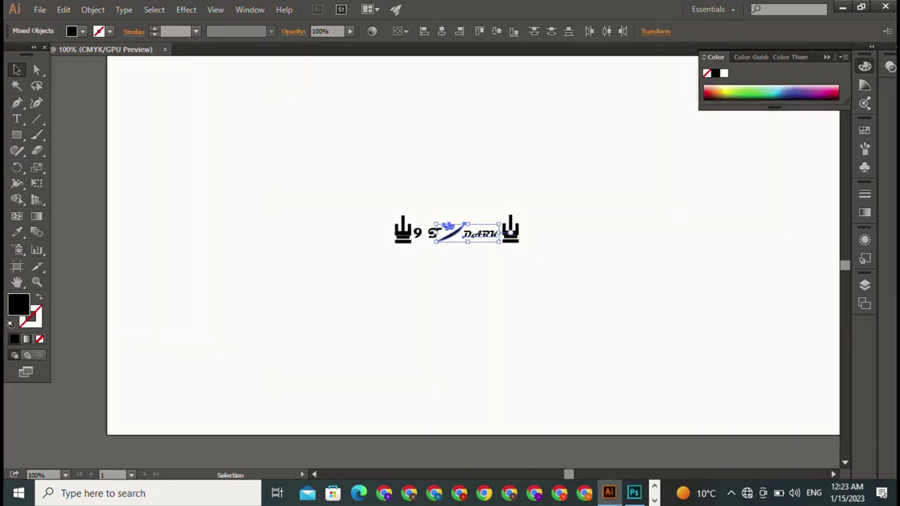
pyautogui.moveTo(355, 187); pyautogui.dragTo(591, 296)
pyautogui.moveTo(457, 232); pyautogui.dragTo(549, 130)
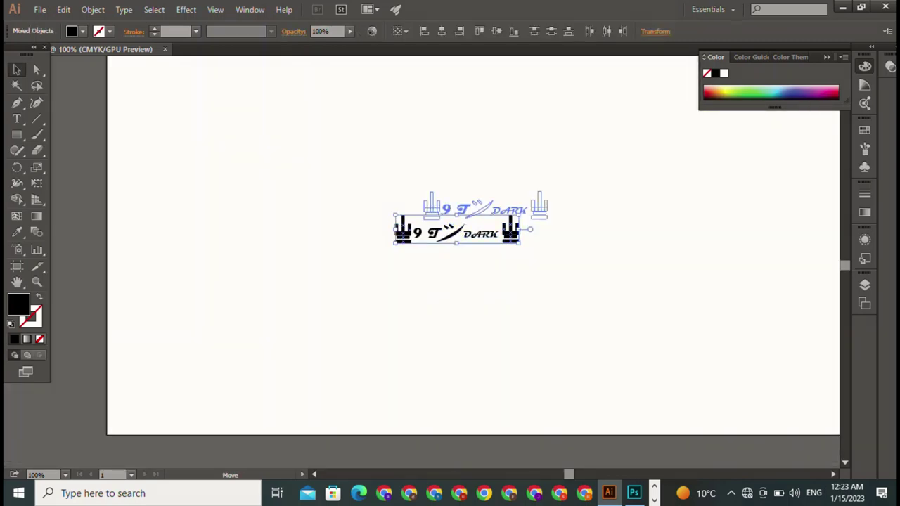
pyautogui.hotkey('ctrl', 'z')
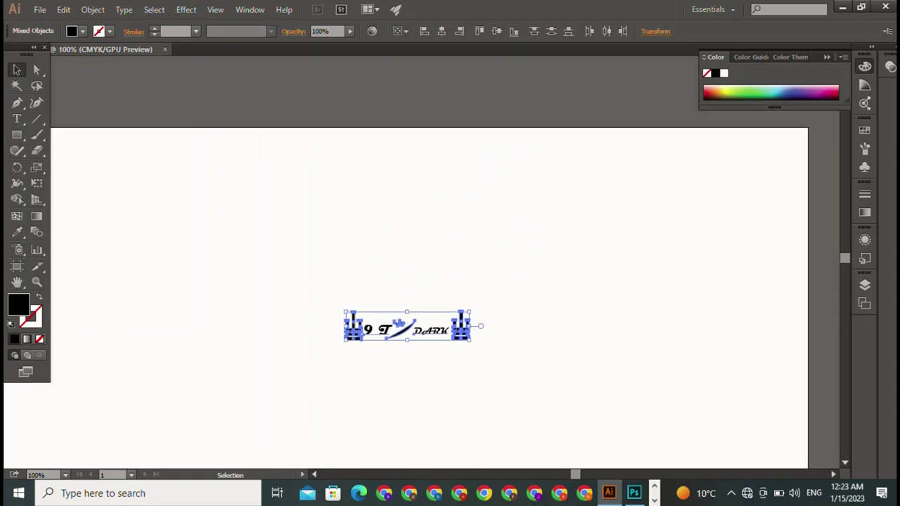
pyautogui.hotkey('ctrl', 'z')
pyautogui.hotkey('ctrl', 'shift', 'a')
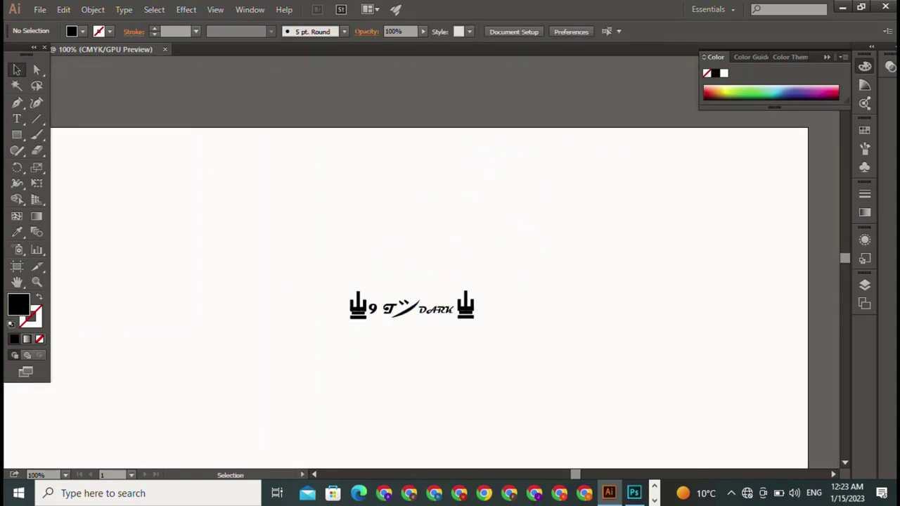